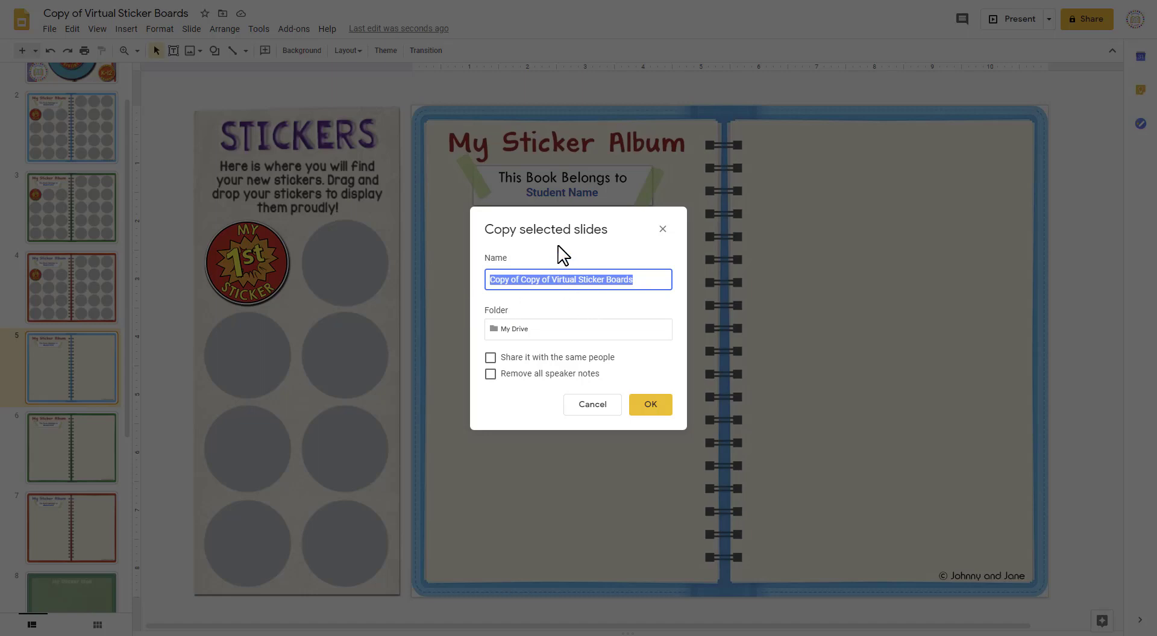
# Step: Name the copy of the selected slide "Sticker Album" and create it in My Drive
pyautogui.press('BackSpace')
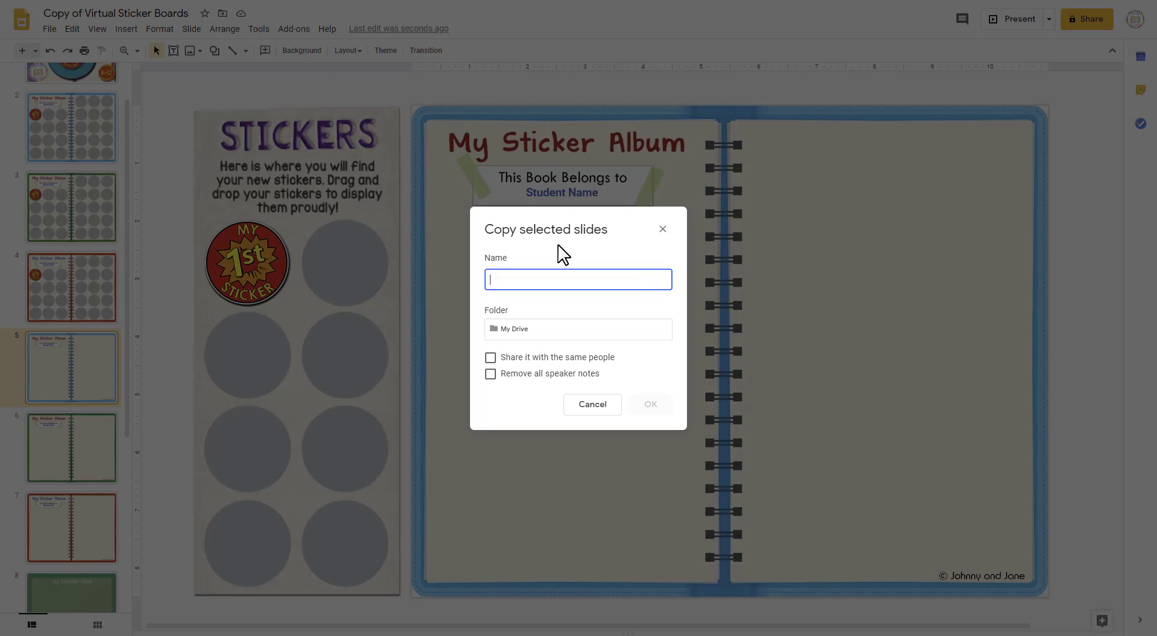
pyautogui.write('Sticker Album')
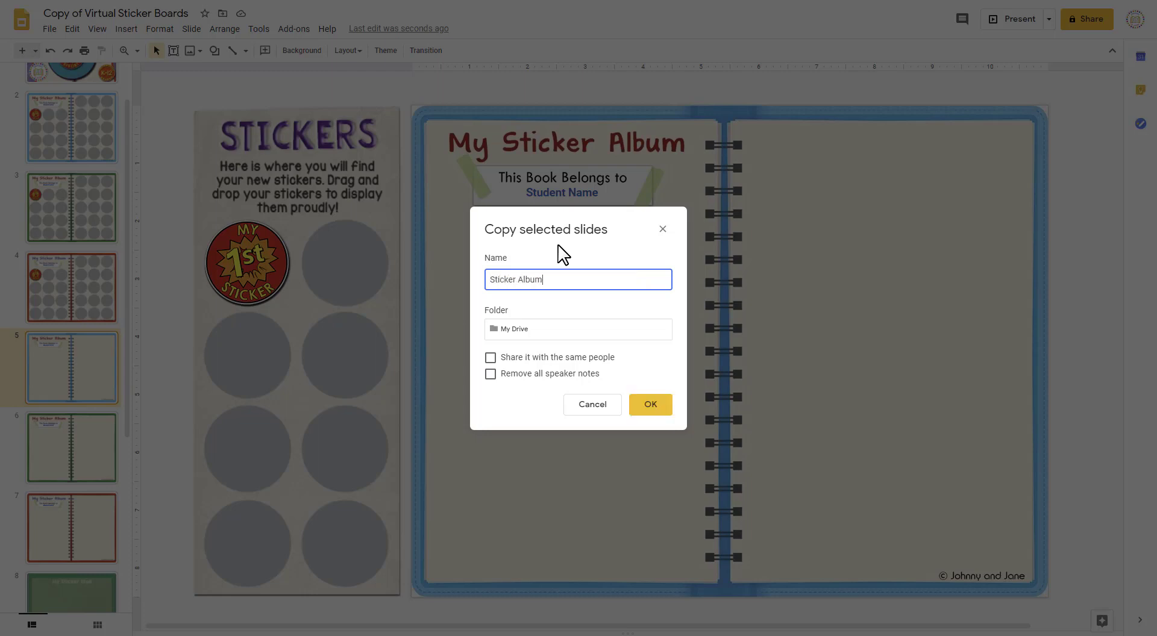
pyautogui.click(655, 409)
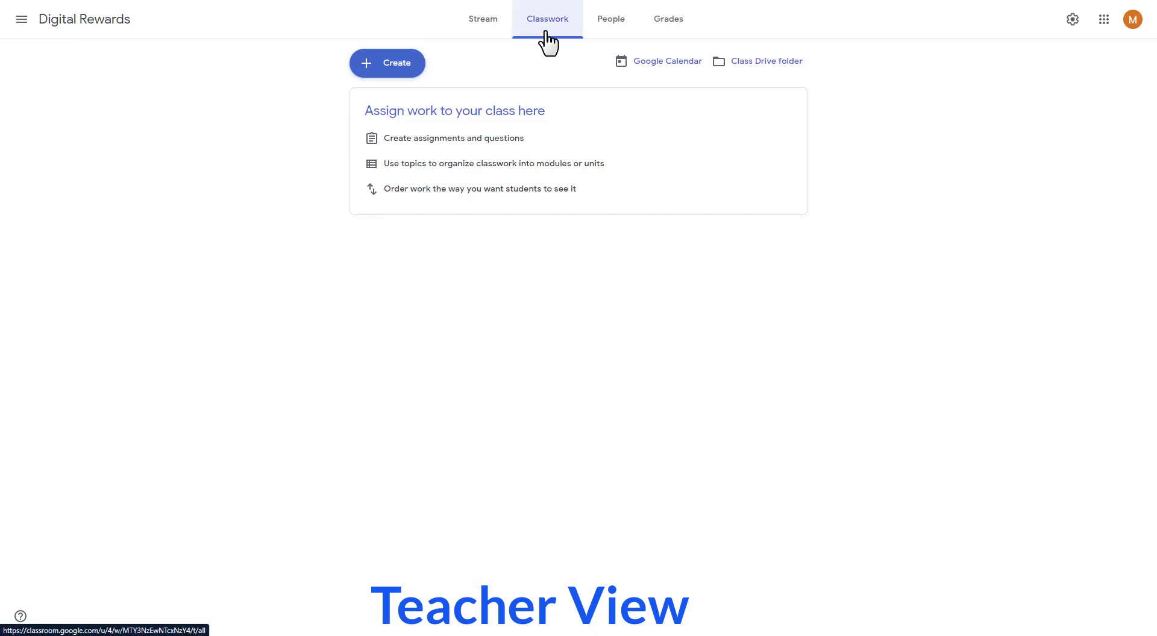
# Step: Create a class assignment titled "Reward Sticker Album" and paste the prepared welcome text as its instructions
pyautogui.click(390, 66)
pyautogui.click(400, 114)
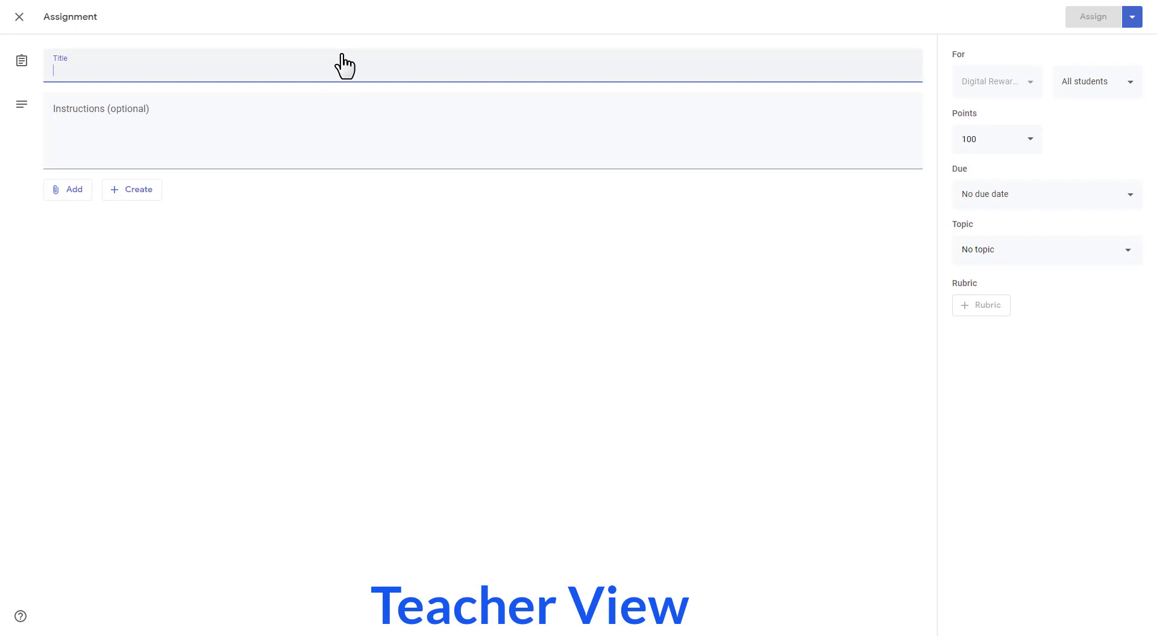
pyautogui.write('Reward Sticker Album')
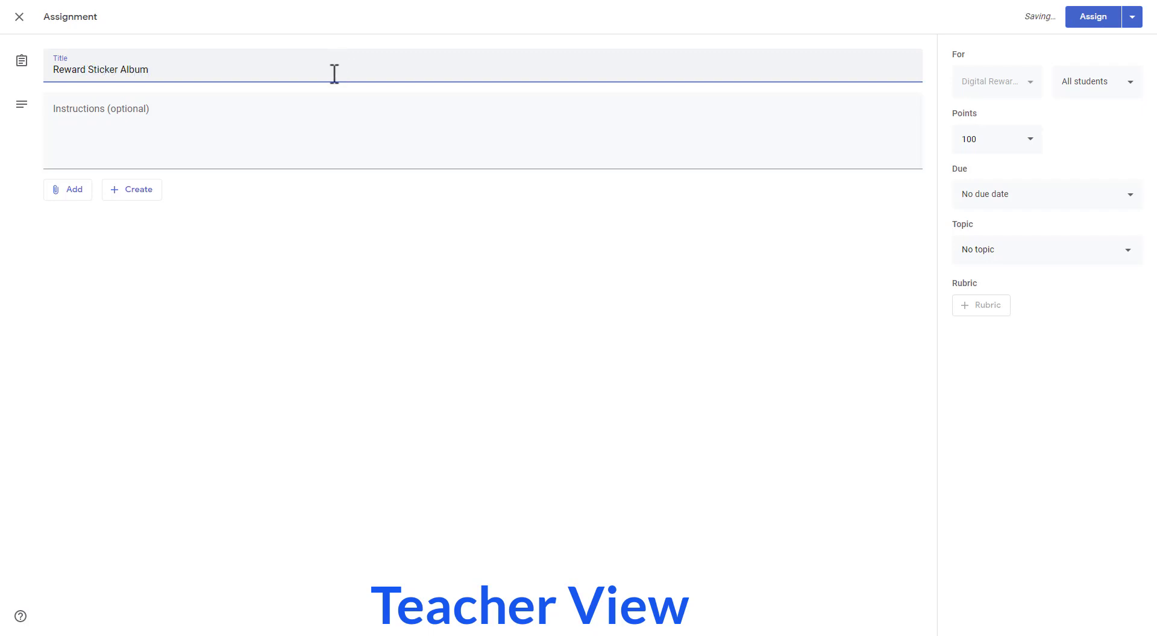
pyautogui.click(293, 113)
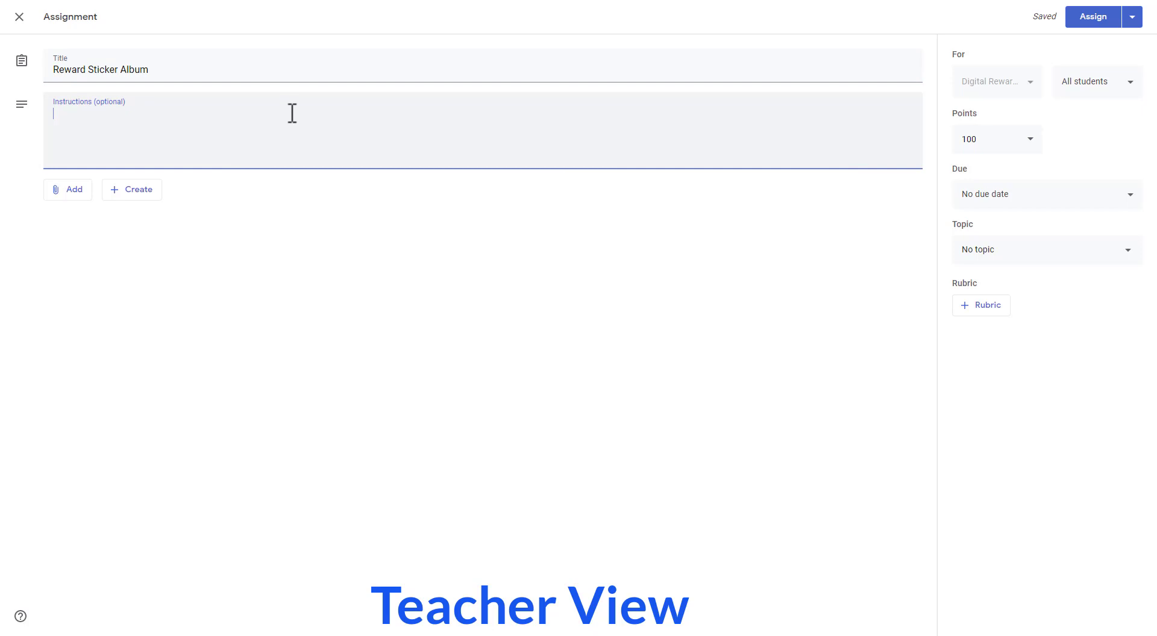
pyautogui.write('Welcome!  Every time you earn a new achievement, I will send a new digital reward to you to drag and drop. Before we can begin, please open your file and enter your name where it says "Student Name." I know you will do your best to earn your rewards, and I am so excited to get started!')
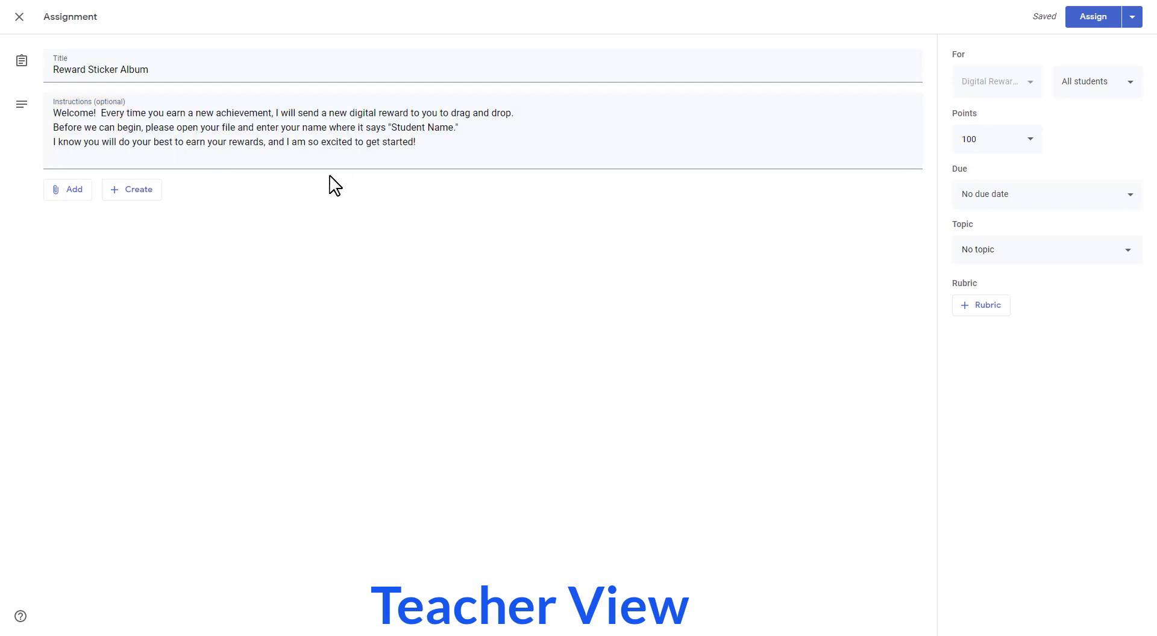
# Step: Attach the Sticker Album slides from Google Drive to the assignment and make a copy for each student
pyautogui.click(68, 198)
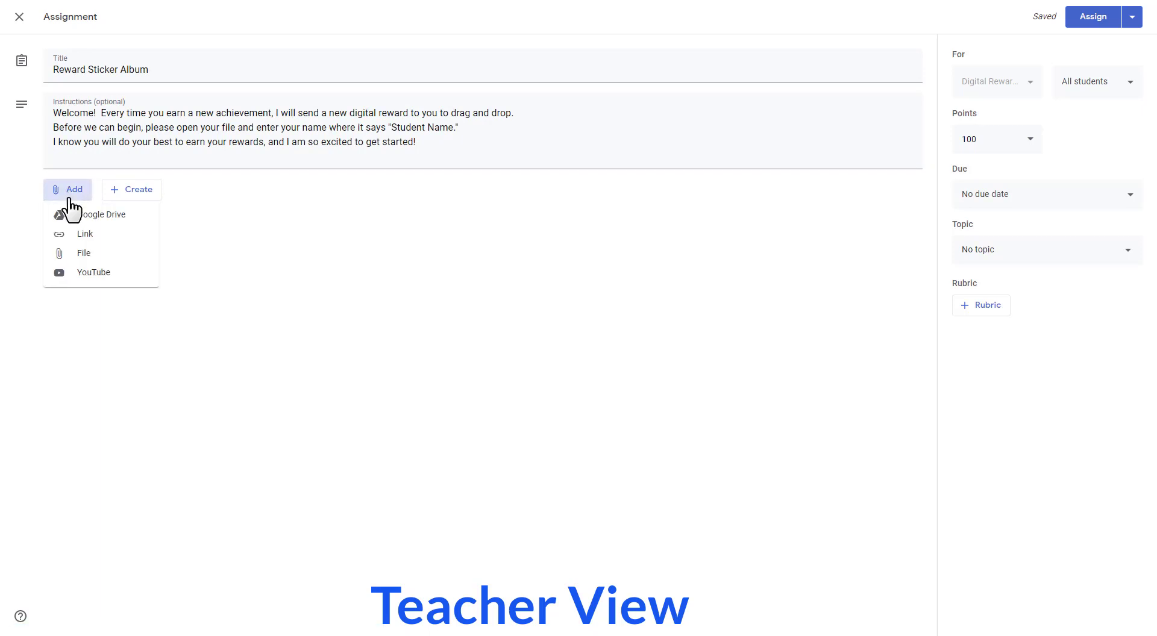
pyautogui.click(106, 217)
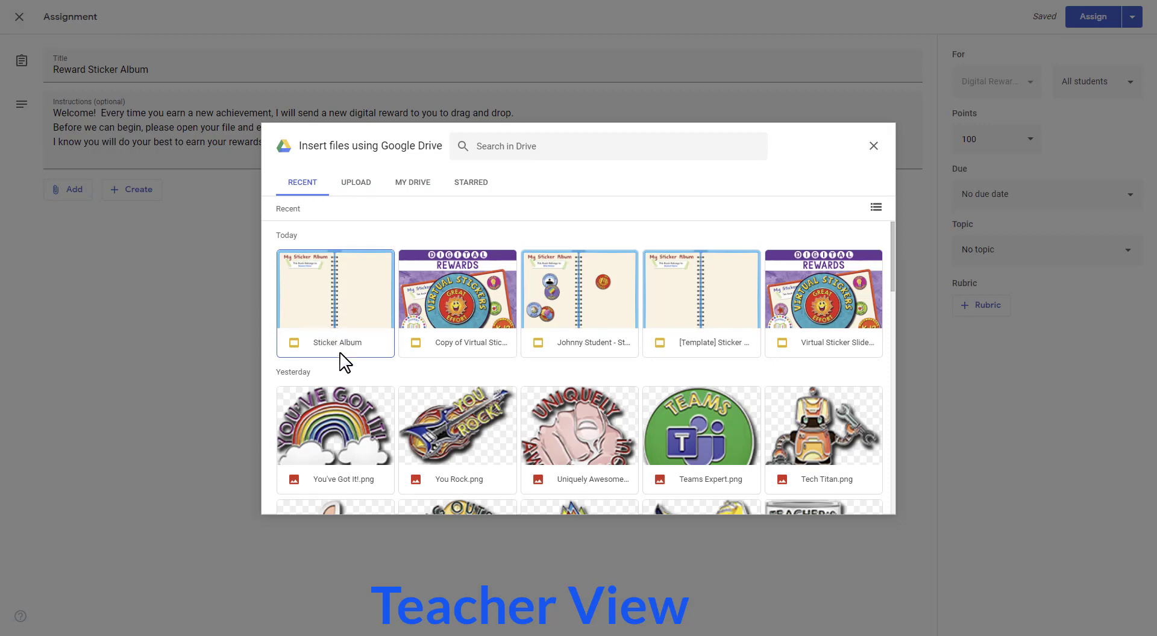
pyautogui.doubleClick(348, 311)
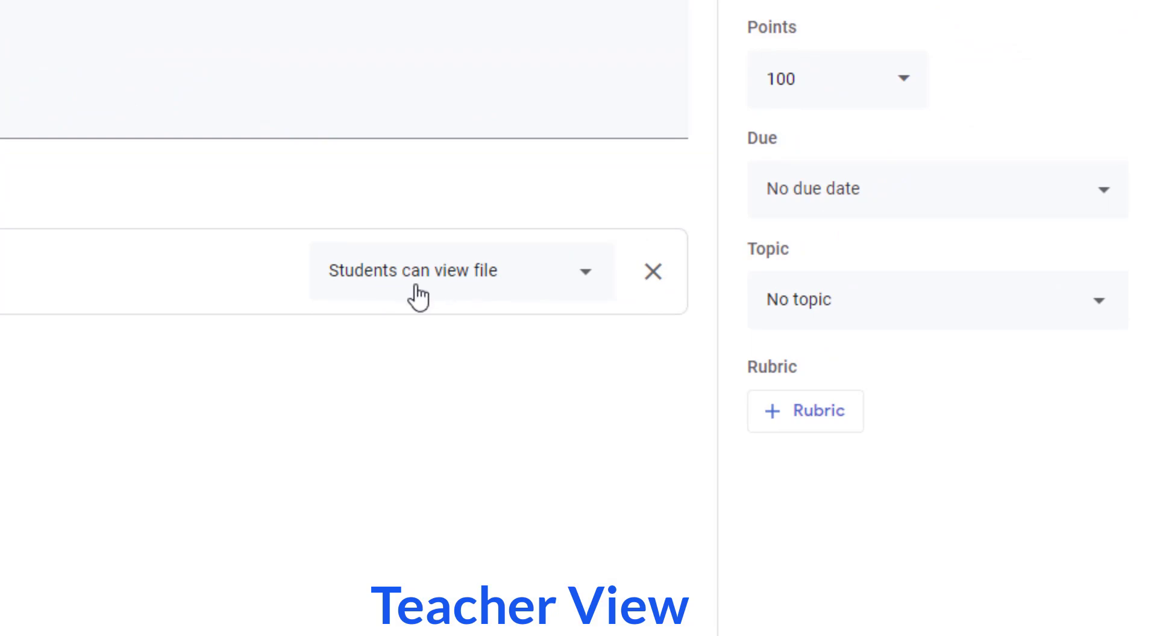
pyautogui.click(587, 278)
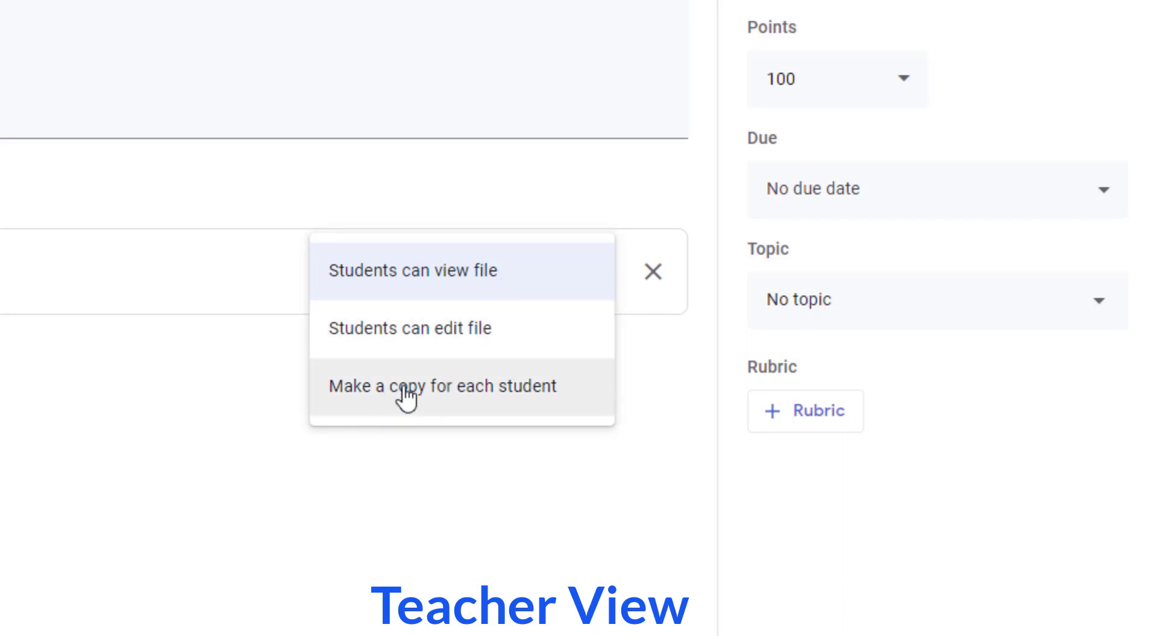
pyautogui.click(499, 390)
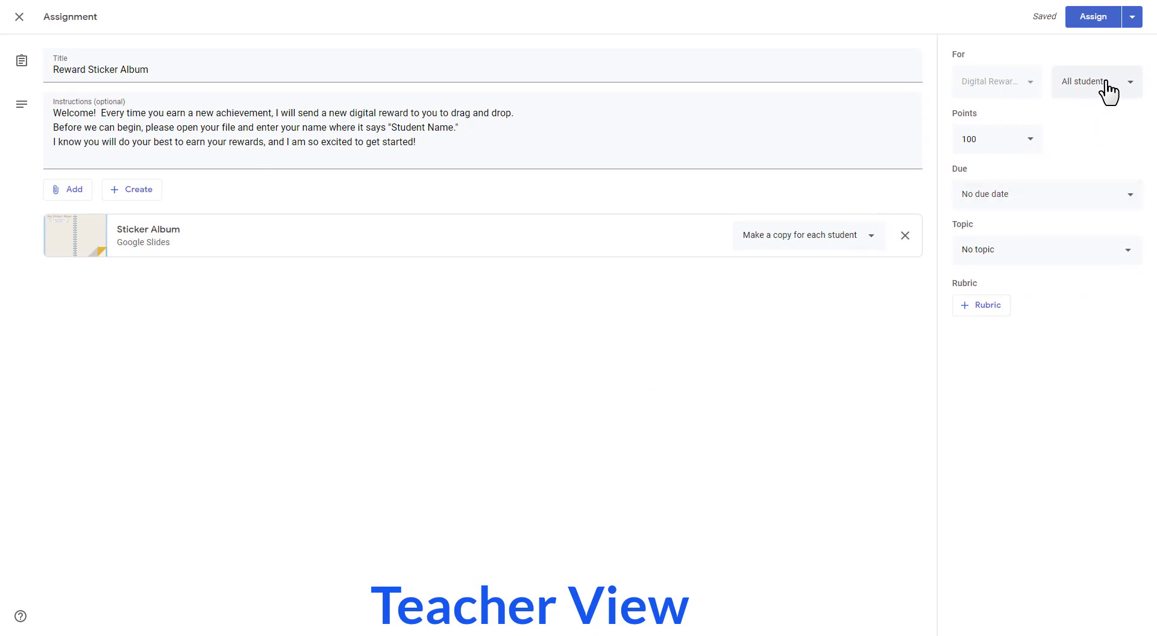
# Step: Set the assignment's points to Ungraded and assign it to all students
pyautogui.click(1031, 145)
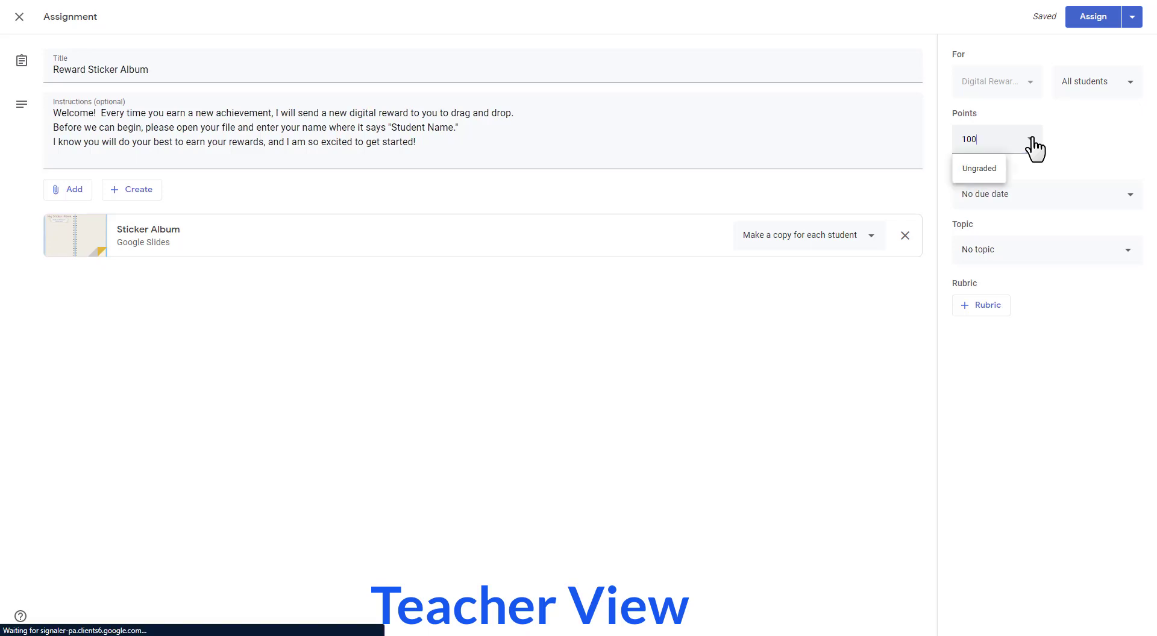
pyautogui.click(990, 169)
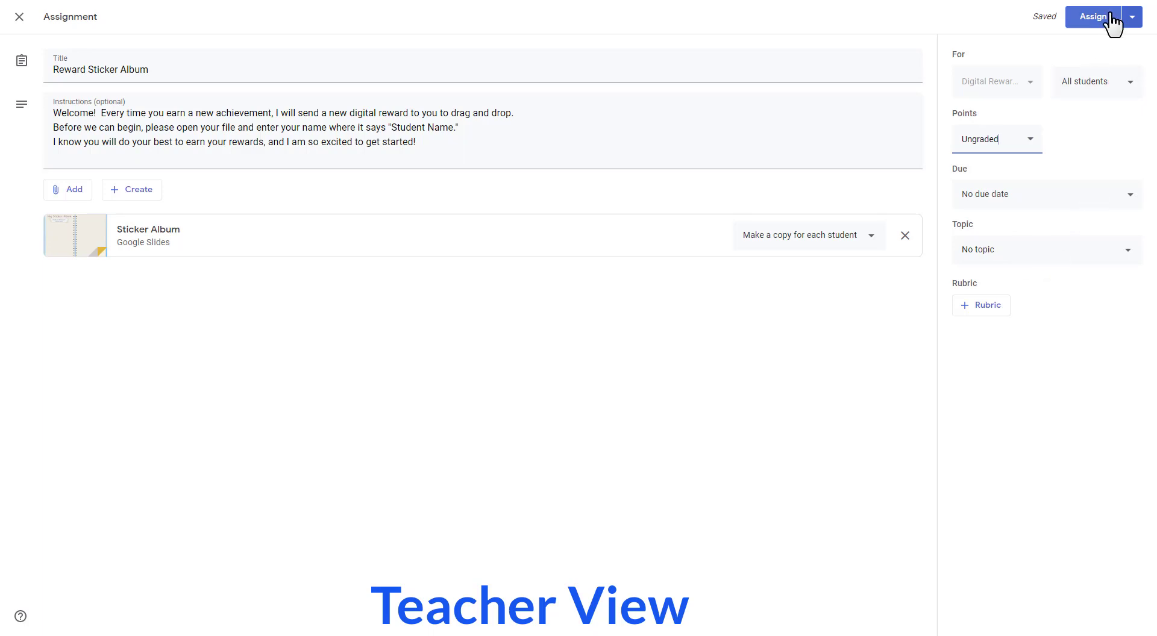
pyautogui.click(1091, 19)
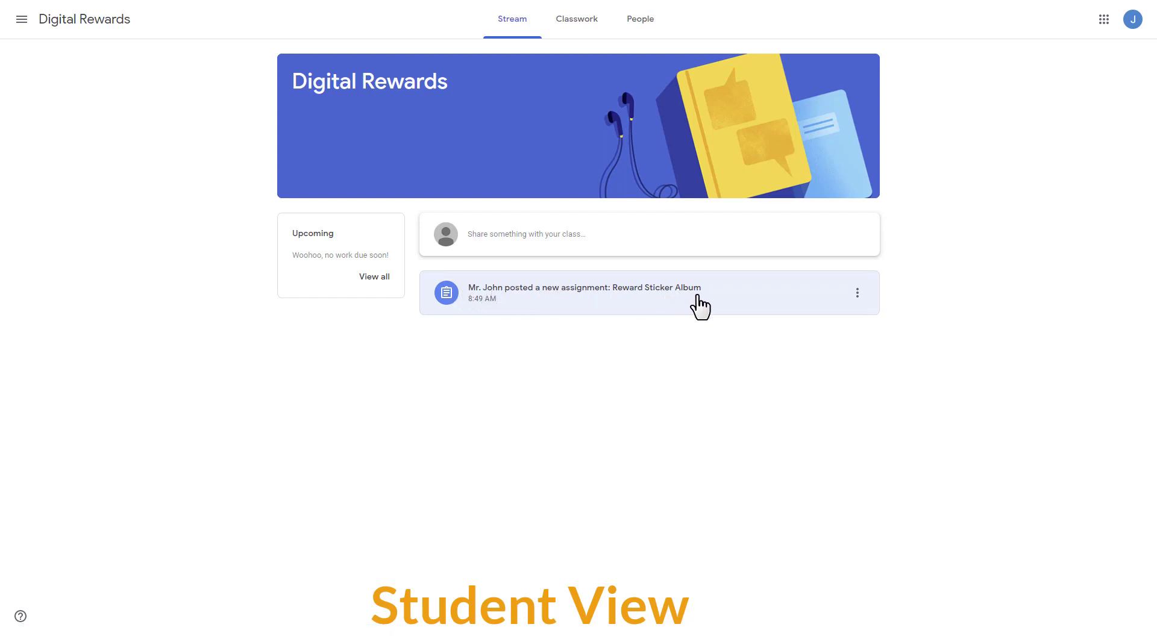
# Step: In the student's class view, open the Reward Sticker Album assignment, highlight its instructions, and open the student's own slides copy
pyautogui.click(833, 299)
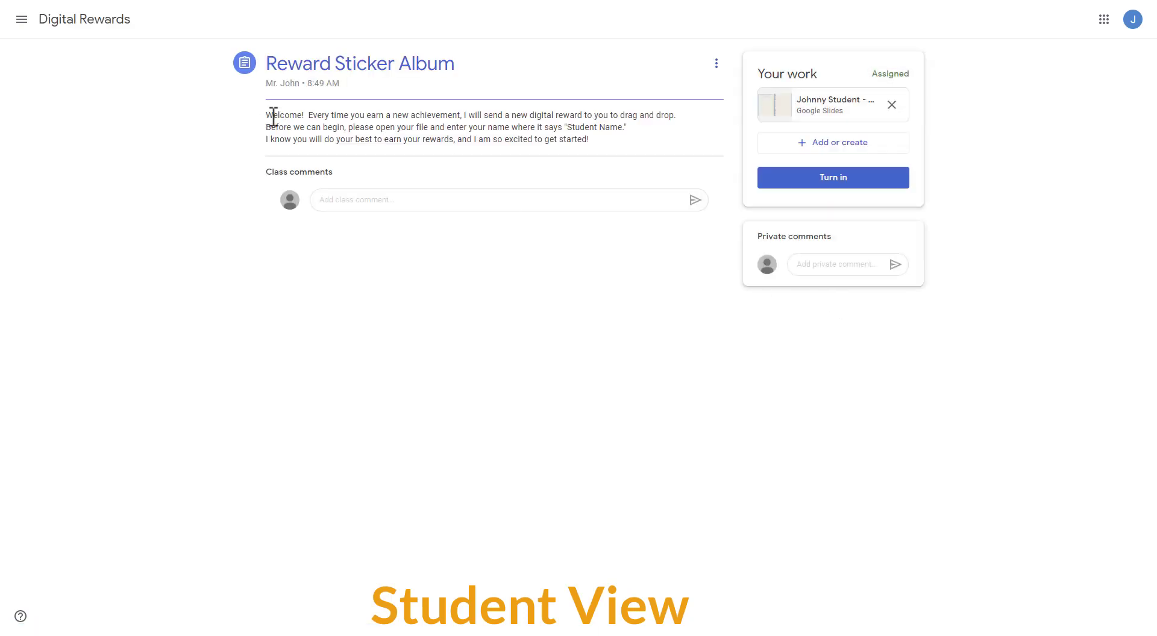
pyautogui.moveTo(273, 117); pyautogui.dragTo(592, 146)
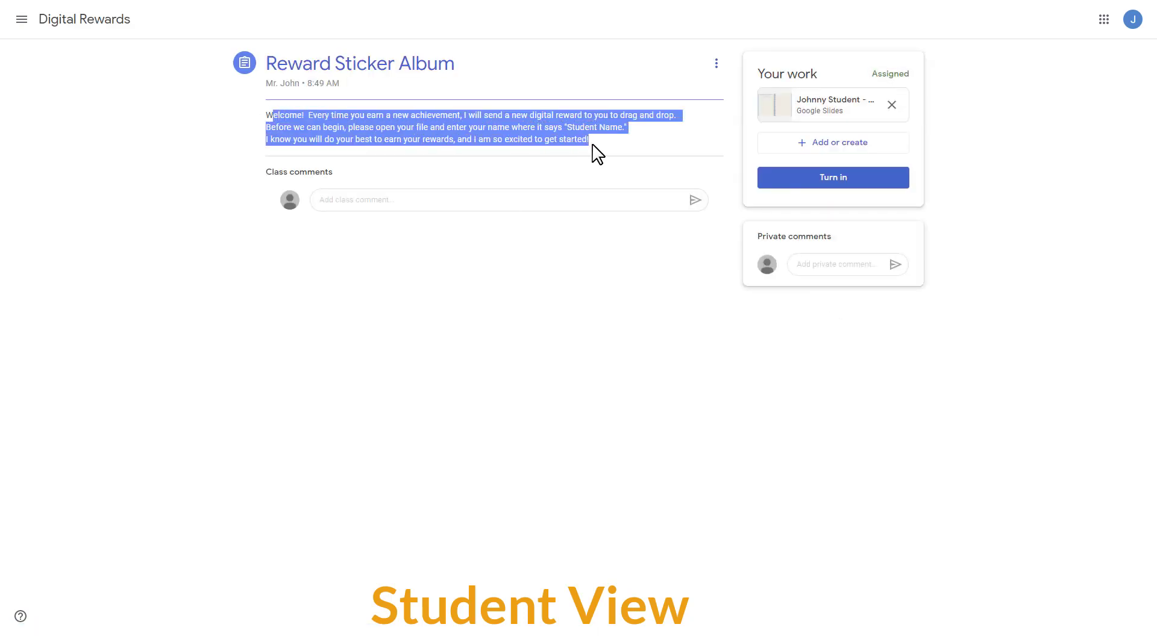
pyautogui.click(832, 107)
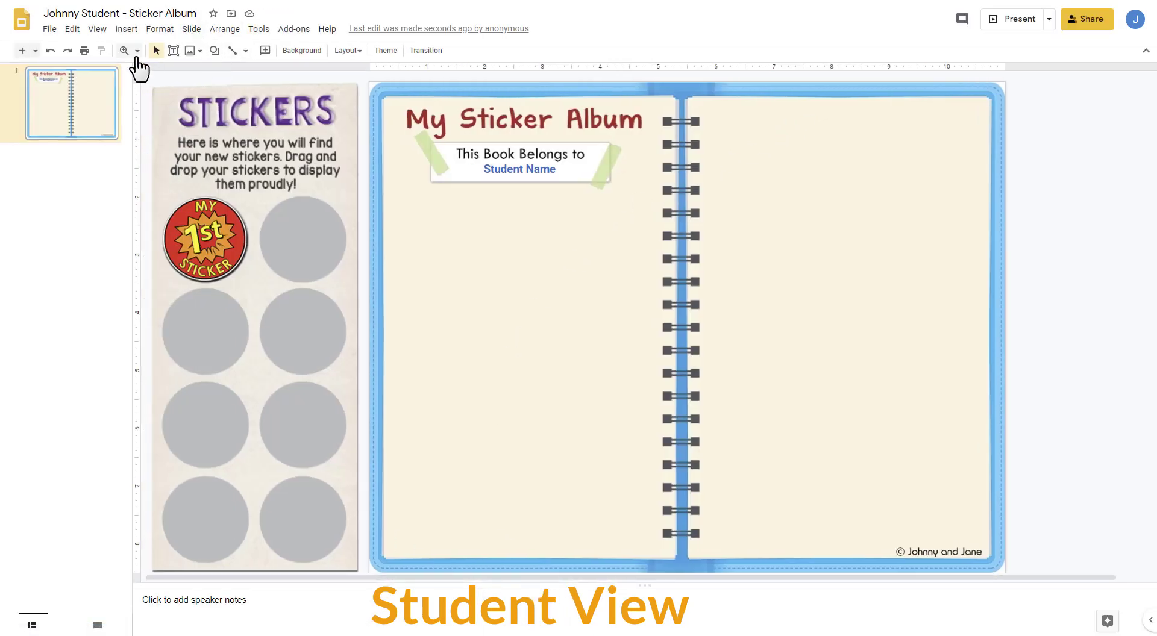
# Step: Replace the "Student Name" placeholder under "This Book Belongs to" with the student's full name
pyautogui.click(499, 169)
pyautogui.moveTo(503, 171); pyautogui.dragTo(563, 176)
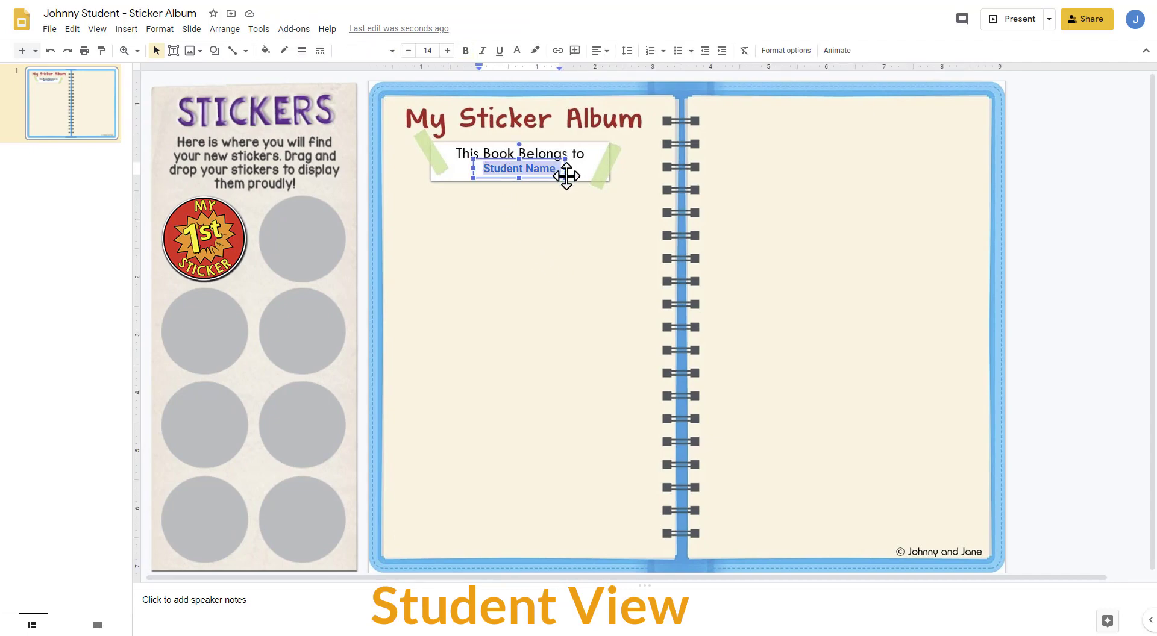
pyautogui.write('Ja')
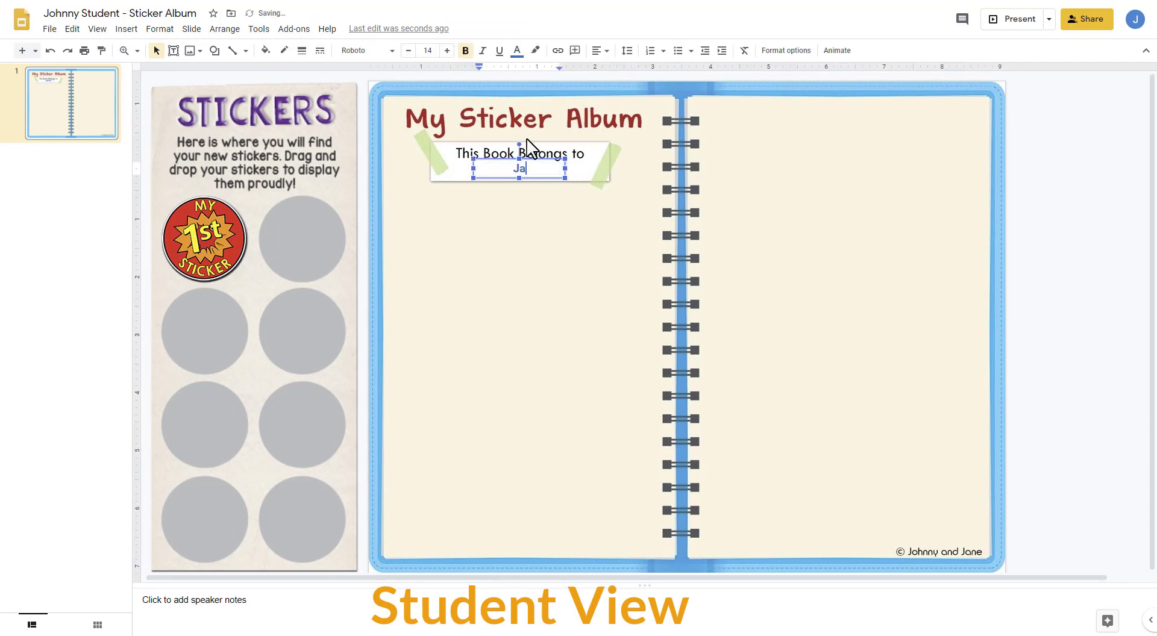
pyautogui.write('son Bourne')
pyautogui.click(537, 235)
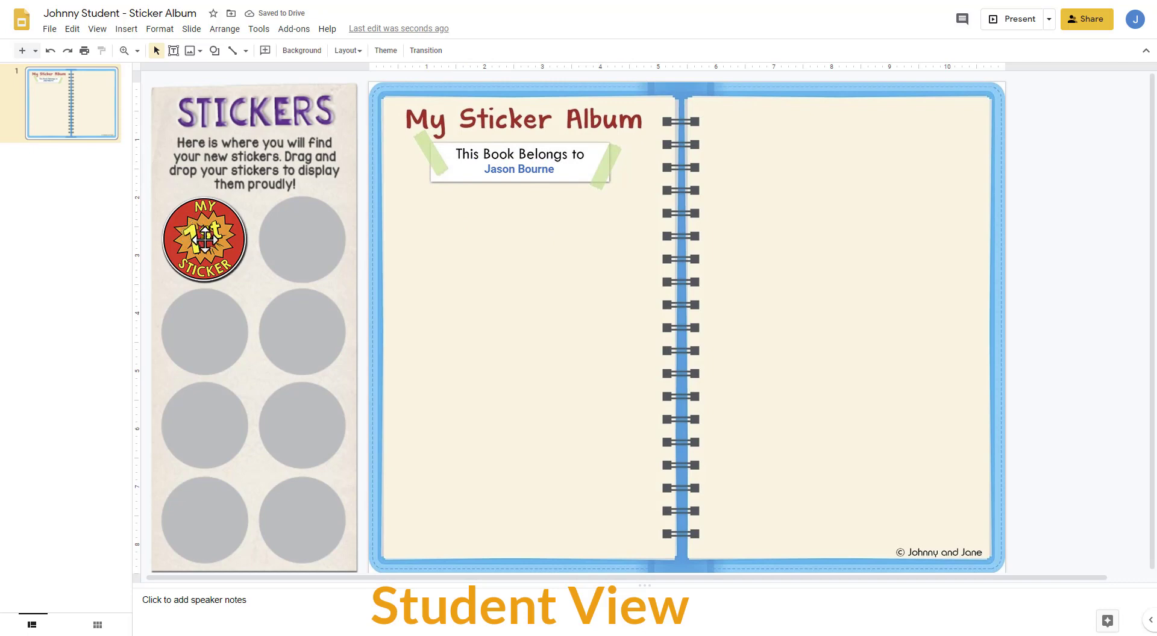
# Step: Move the "My 1st Sticker" image onto the album's left page below the name label, trying a tilt before turning it upright again
pyautogui.moveTo(198, 240); pyautogui.dragTo(438, 253)
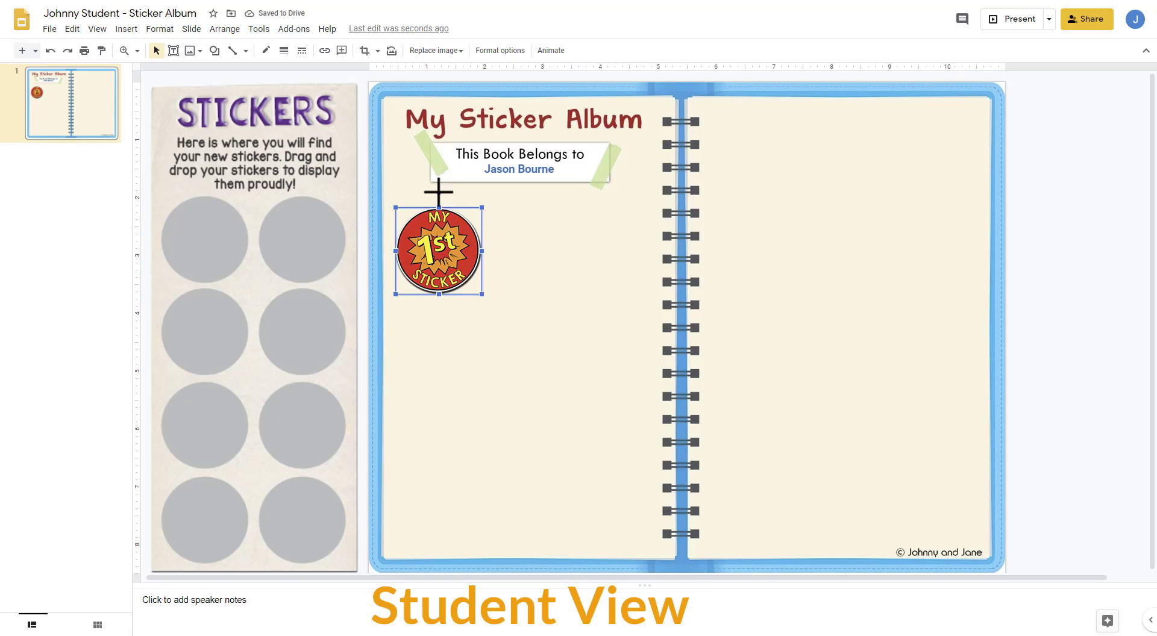
pyautogui.moveTo(438, 192); pyautogui.dragTo(463, 197)
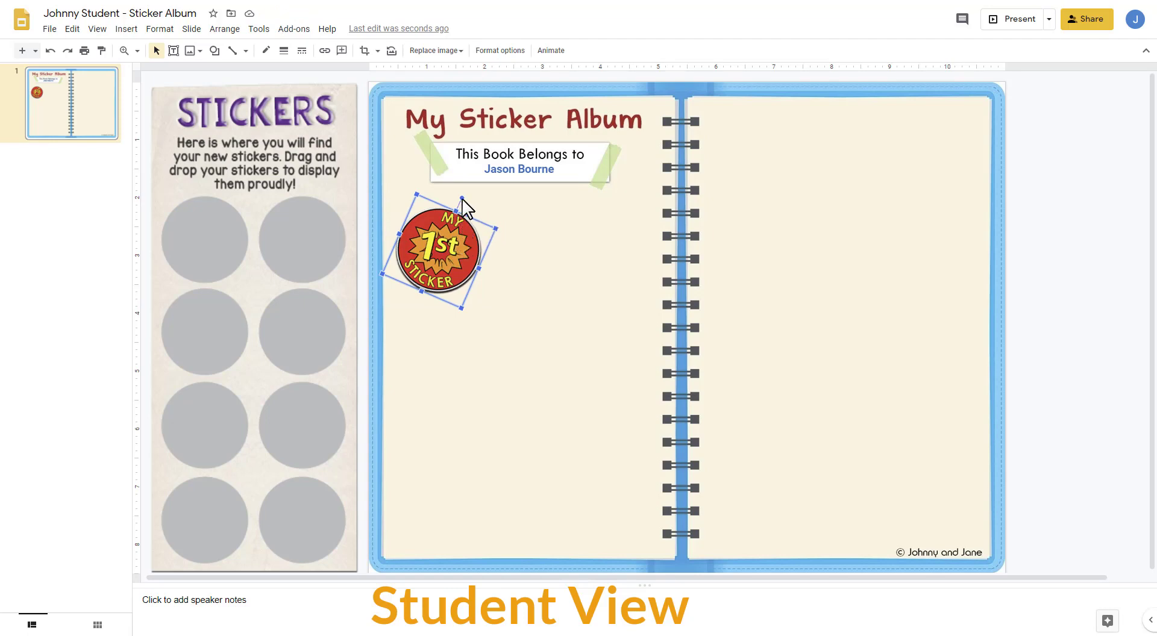
pyautogui.moveTo(461, 198); pyautogui.dragTo(440, 192)
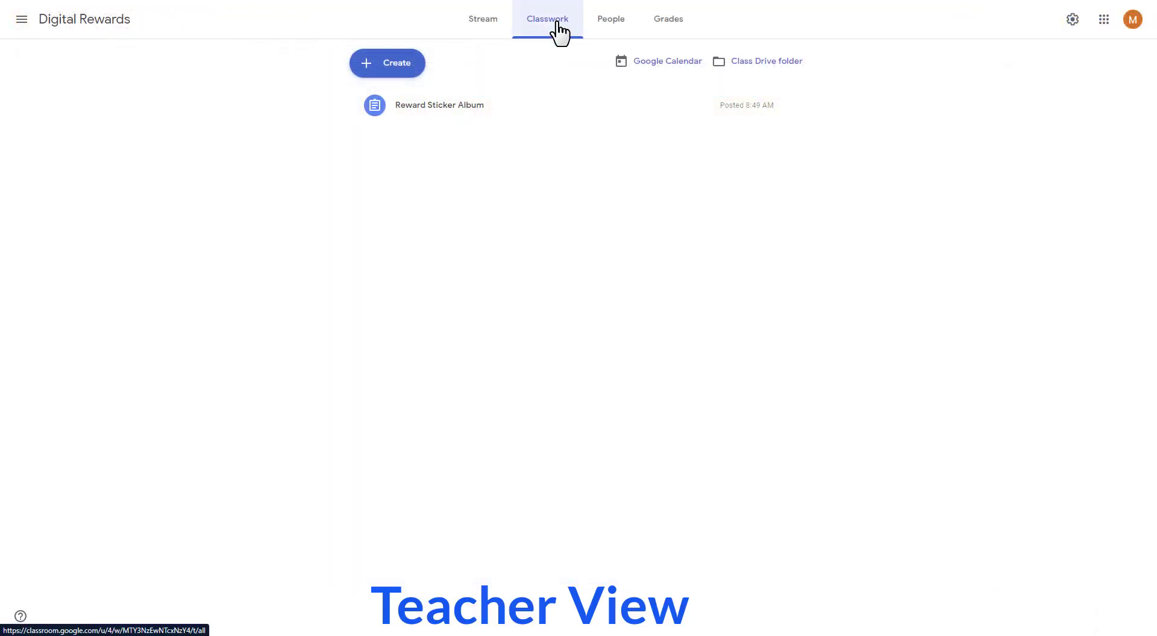
# Step: In the teacher's Classwork view, open the student's Reward Sticker Album submission and bring the Stickers sheet into view
pyautogui.click(691, 115)
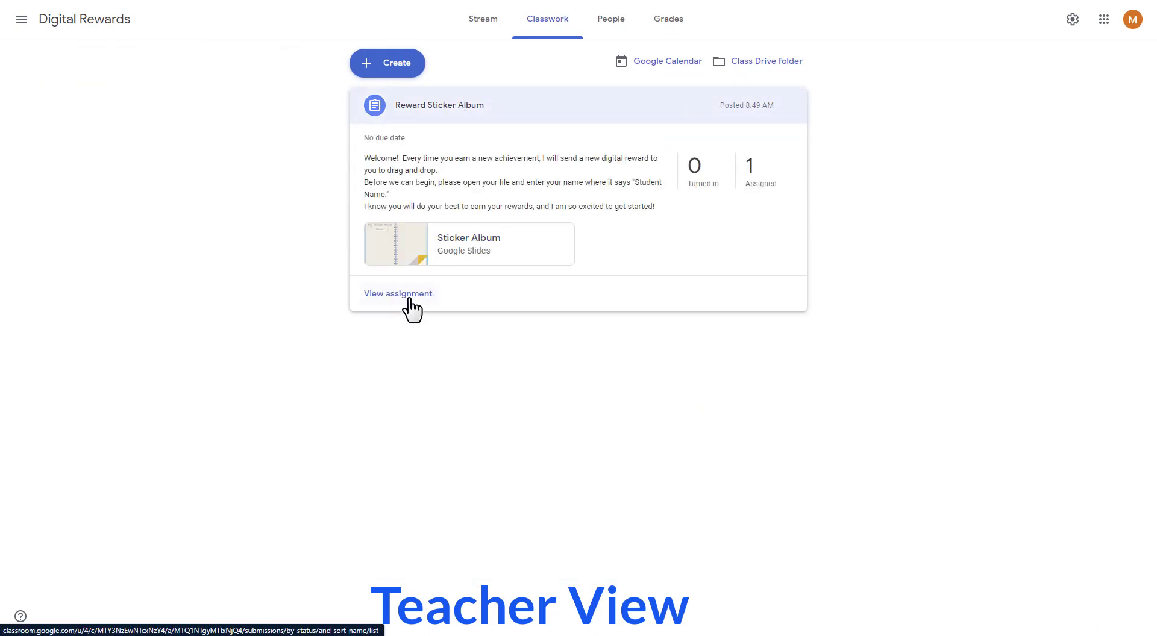
pyautogui.click(410, 297)
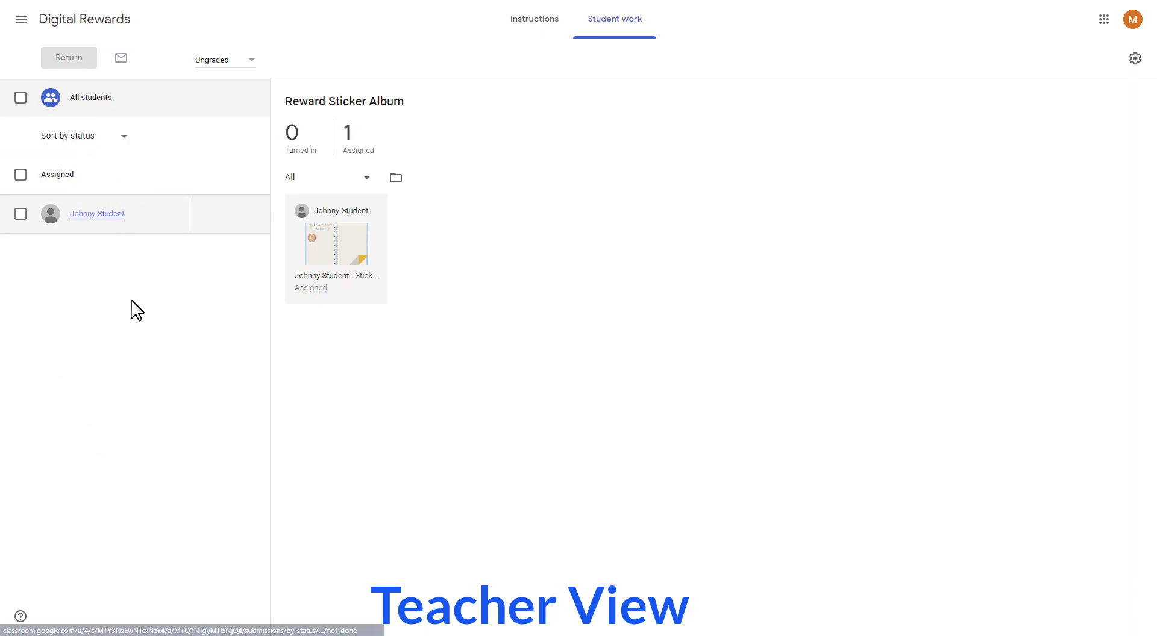
pyautogui.click(334, 247)
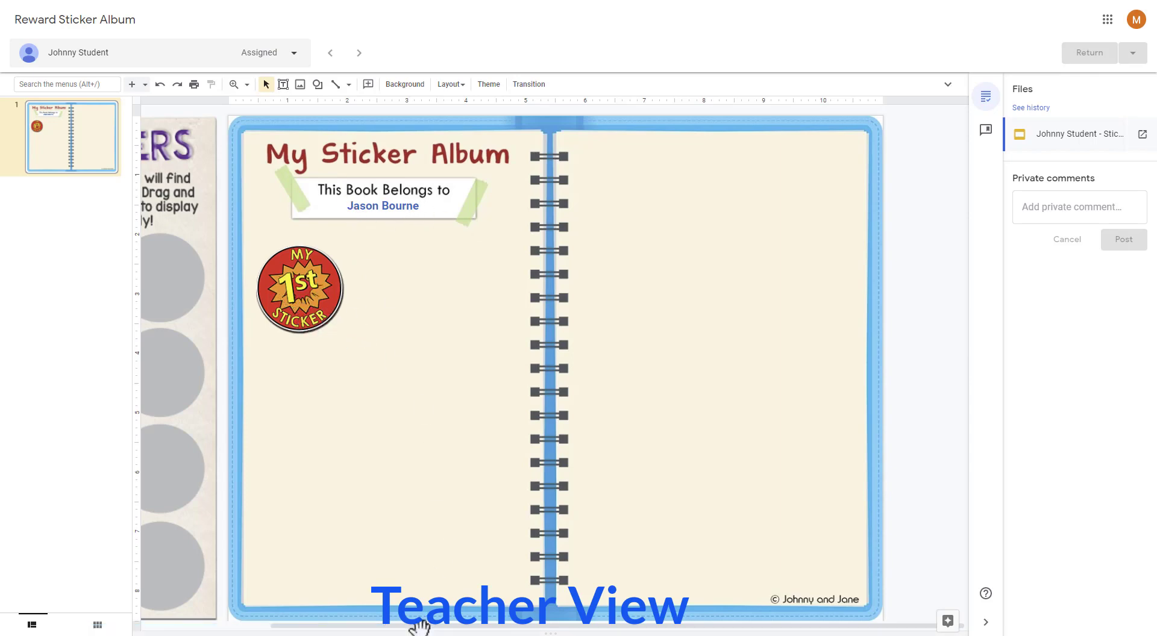
pyautogui.moveTo(420, 627); pyautogui.dragTo(244, 629)
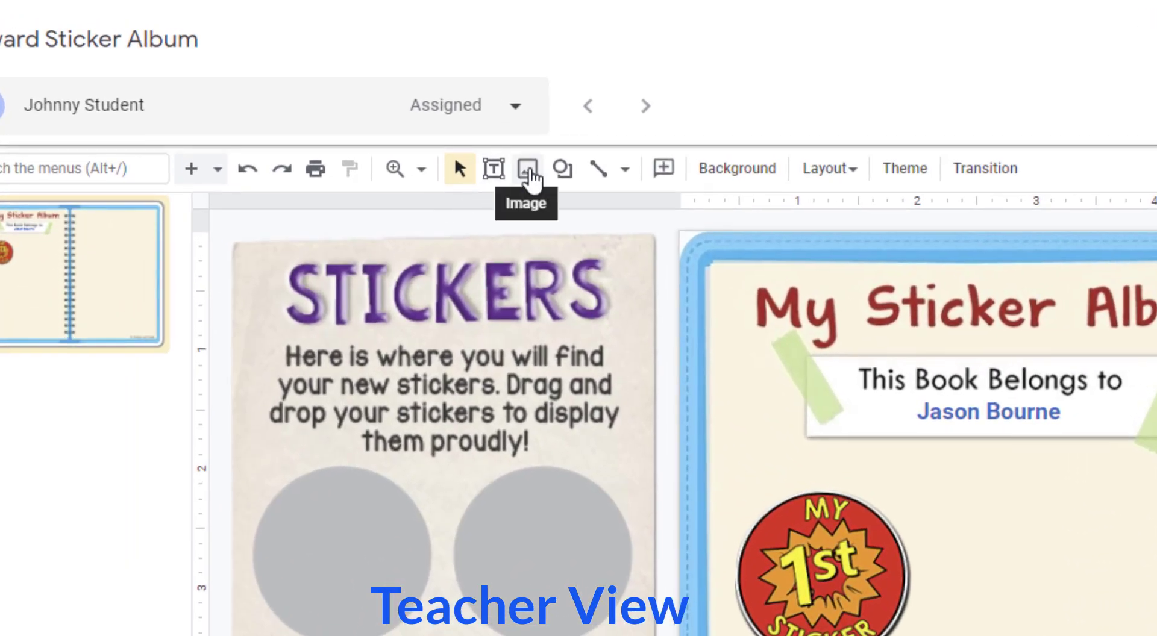
# Step: Upload Amazing Work.png into the student's slide and place it on the first circle of the Stickers sheet
pyautogui.click(528, 173)
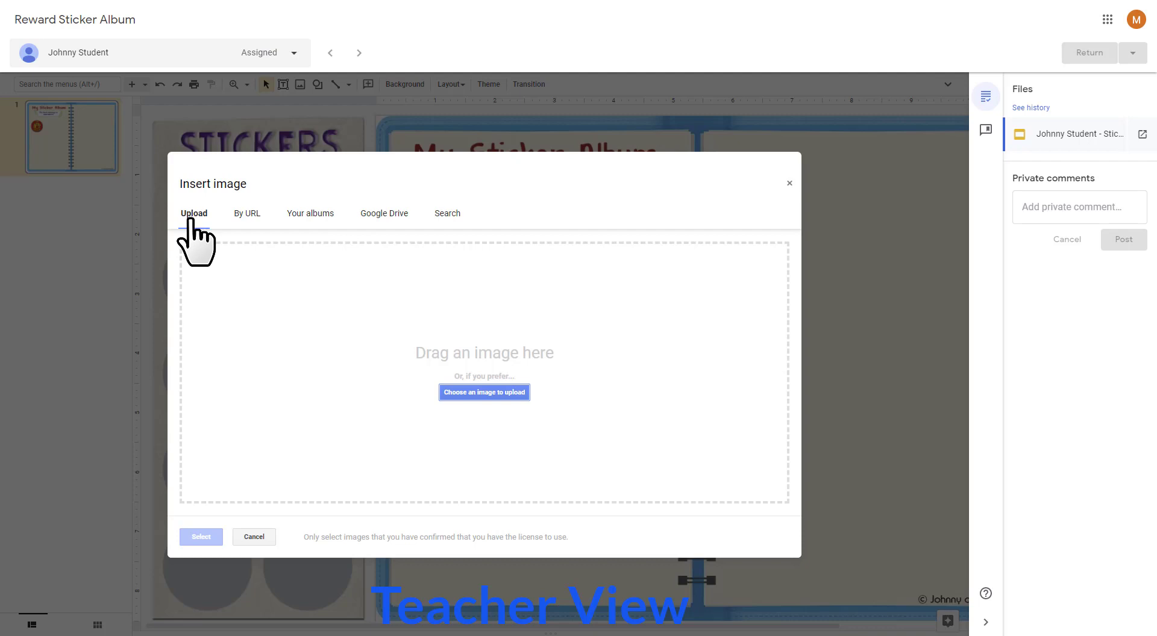
pyautogui.click(464, 394)
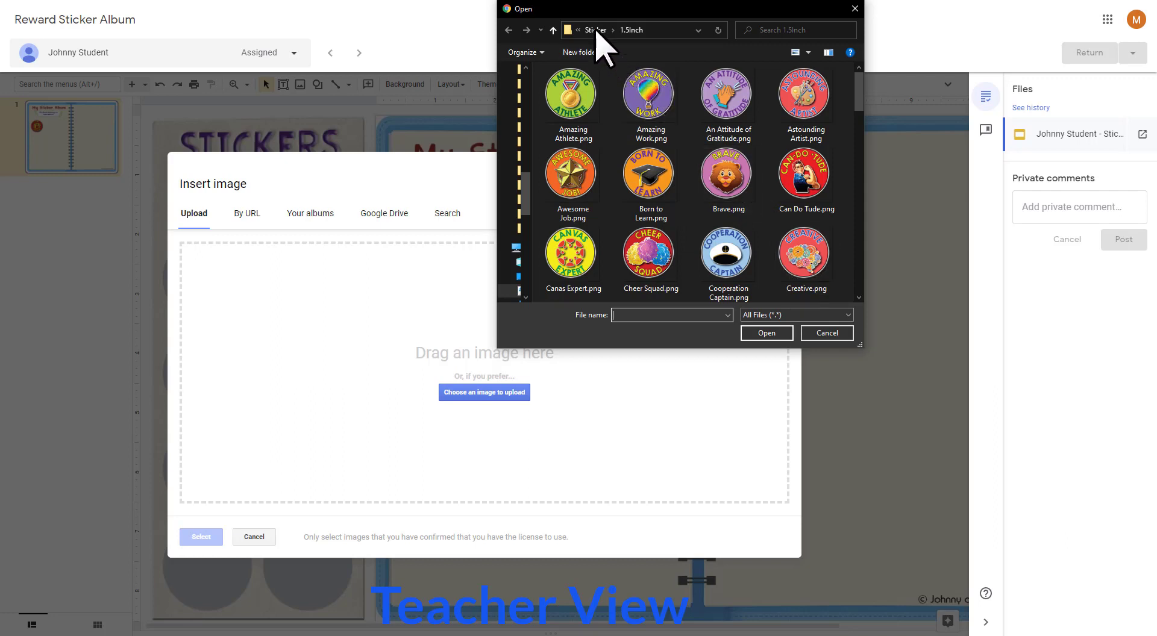
pyautogui.click(662, 108)
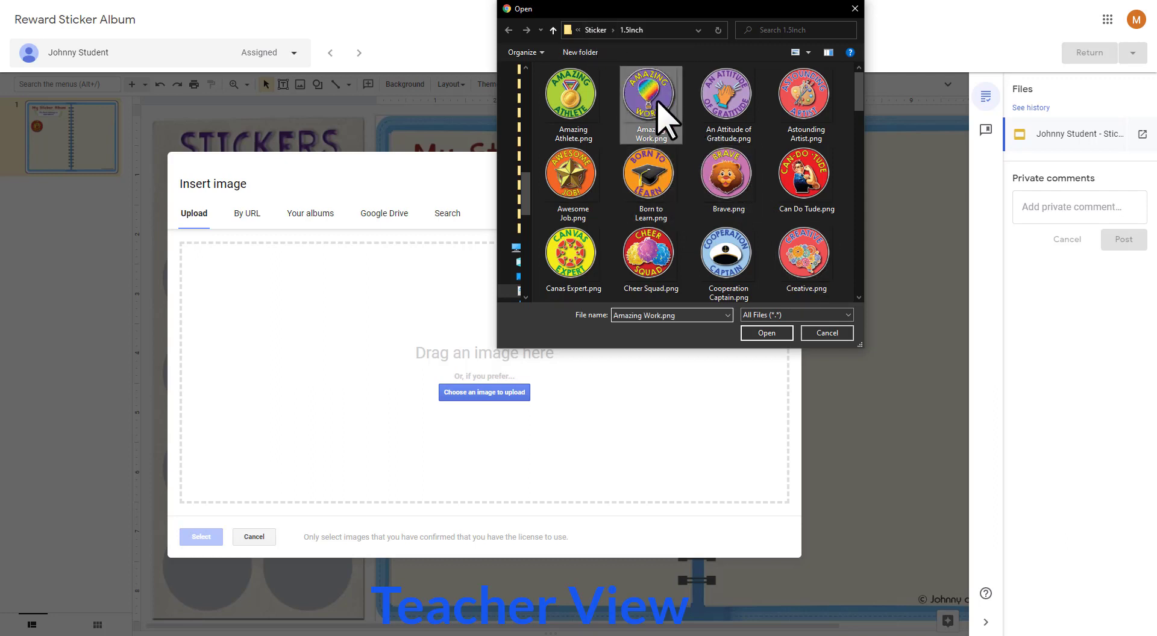
pyautogui.click(762, 333)
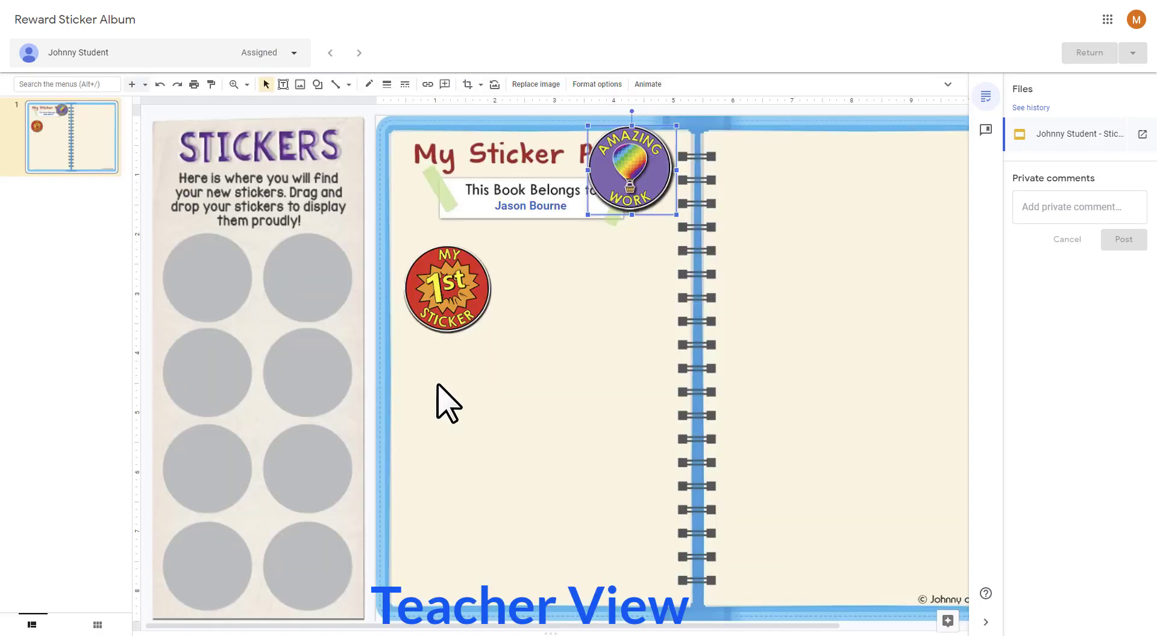
pyautogui.moveTo(623, 178); pyautogui.dragTo(222, 277)
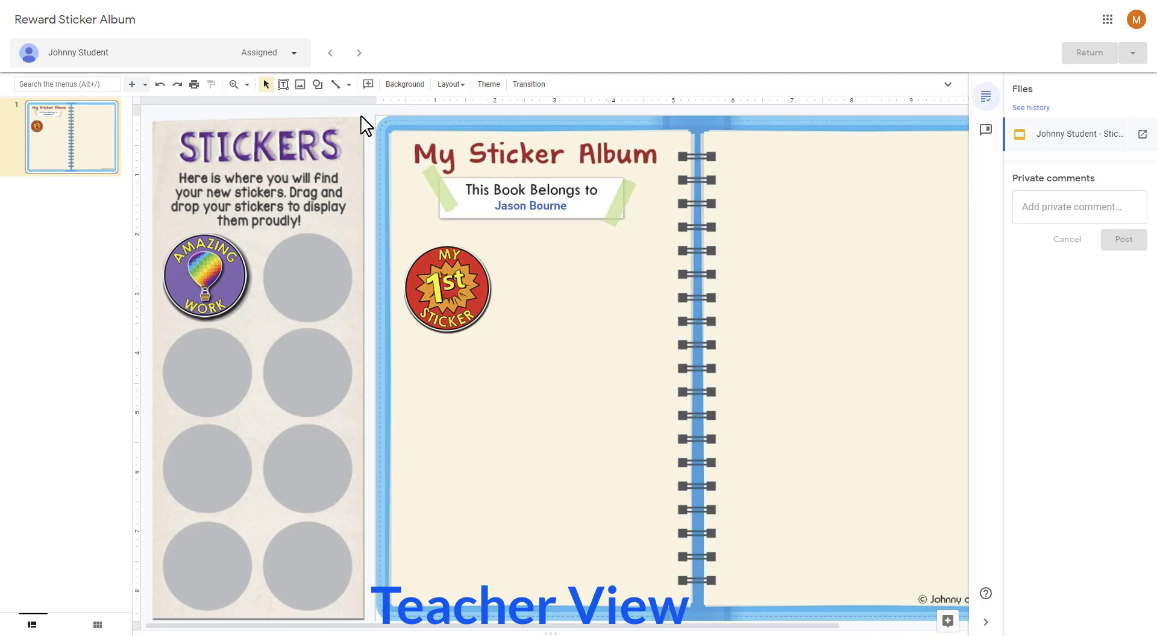
# Step: Insert Brave.png from the Classroom > Stickers folder in Google Drive and place it on the second circle of the Stickers sheet
pyautogui.click(300, 85)
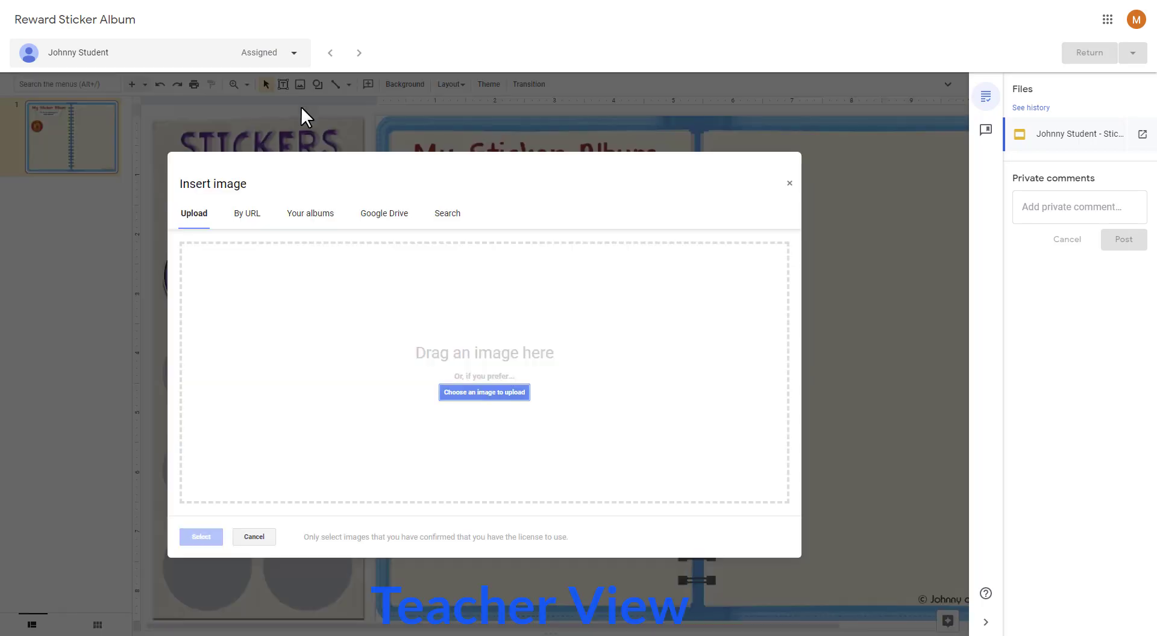
pyautogui.click(399, 227)
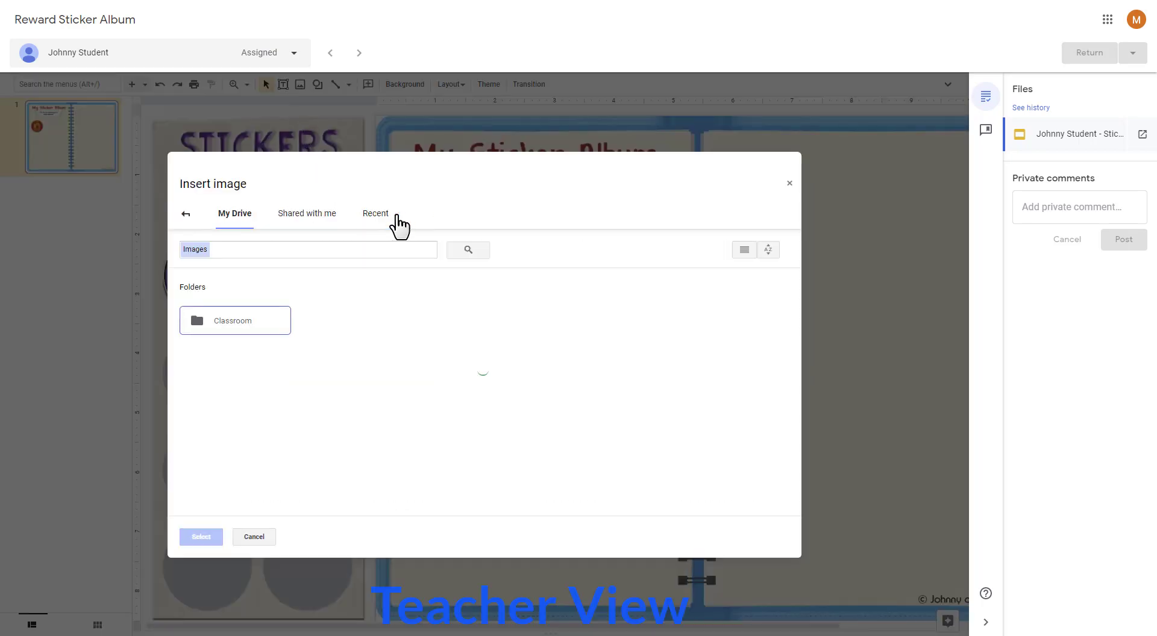
pyautogui.doubleClick(241, 330)
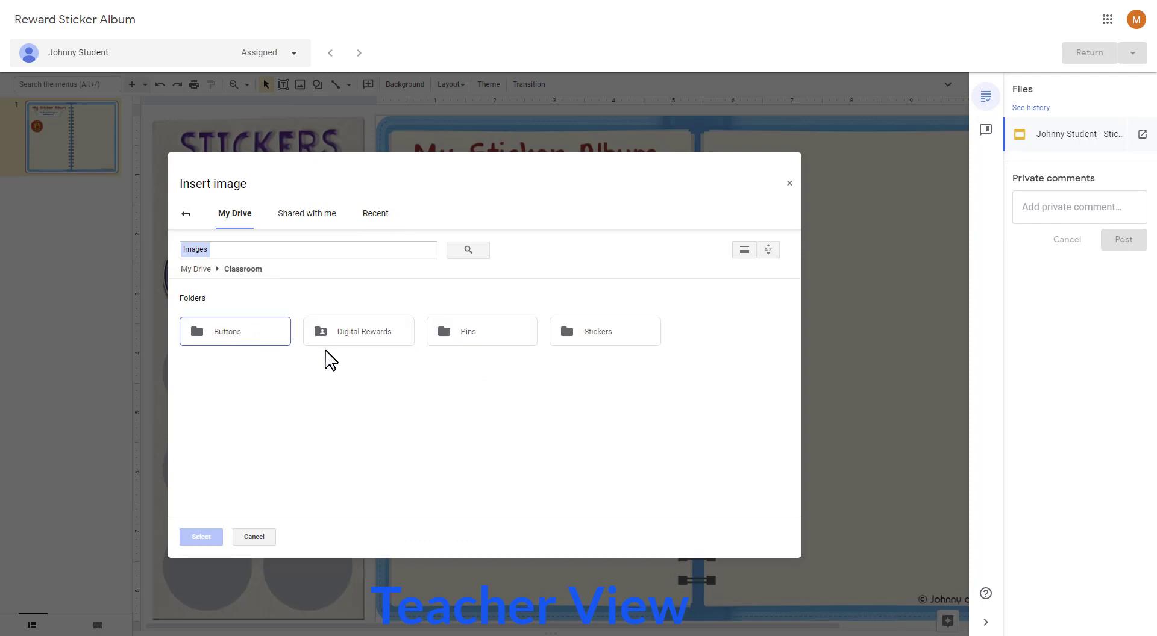
pyautogui.doubleClick(623, 339)
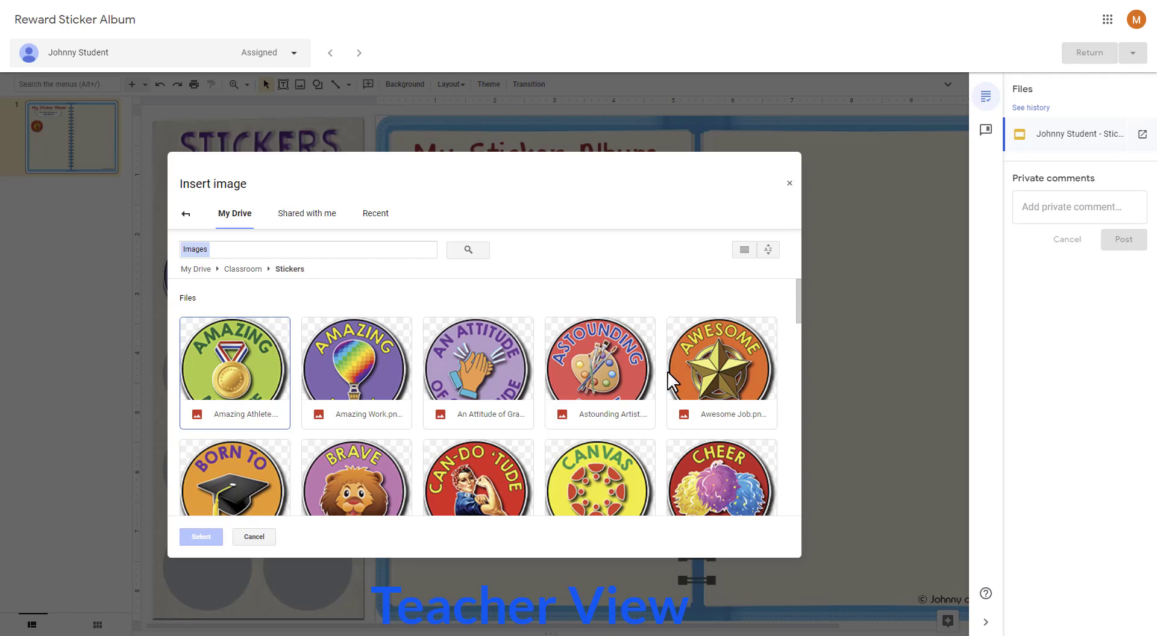
pyautogui.scroll(-3, 665, 380)
pyautogui.scroll(3, 572, 397)
pyautogui.click(362, 470)
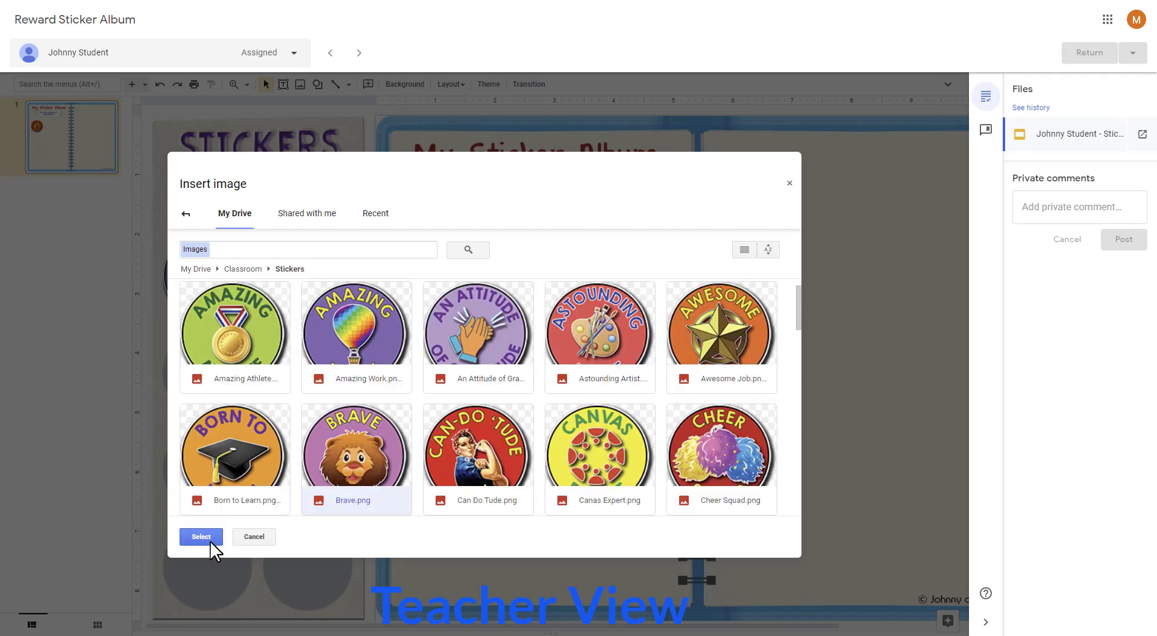
pyautogui.click(211, 541)
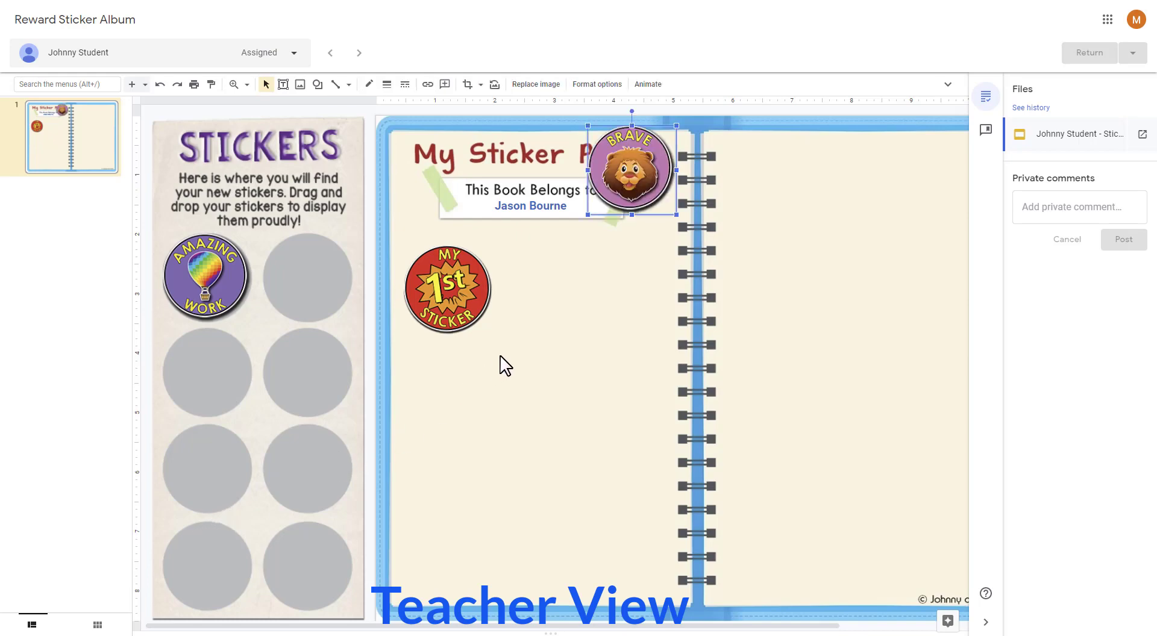
pyautogui.moveTo(625, 203); pyautogui.dragTo(300, 297)
pyautogui.moveTo(299, 297); pyautogui.dragTo(299, 297)
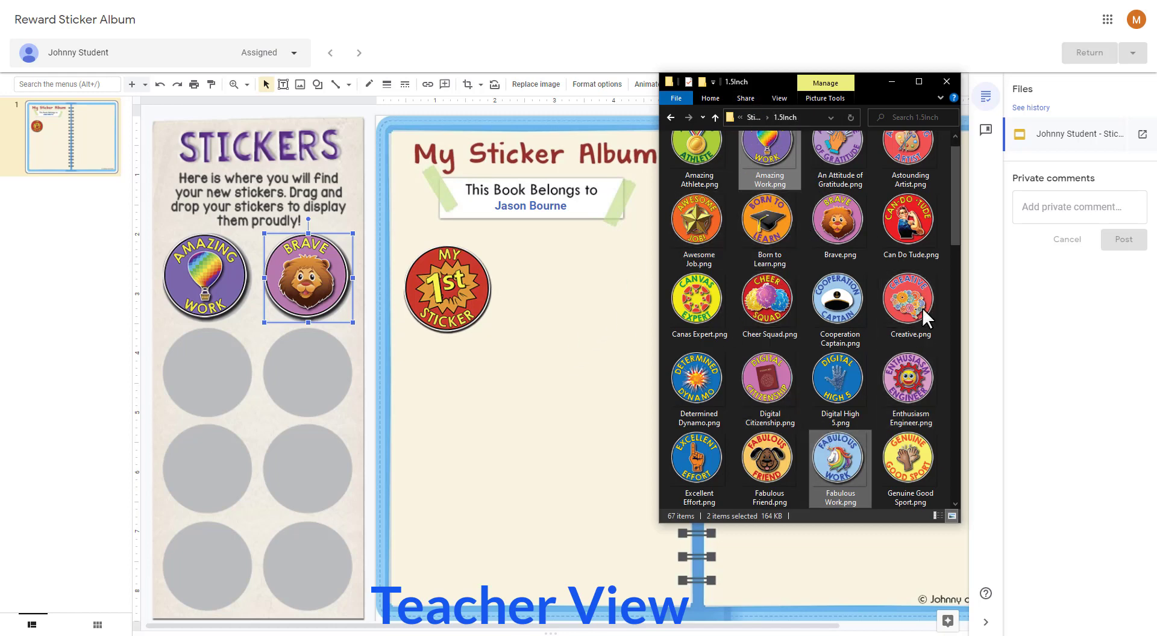
pyautogui.click(846, 233)
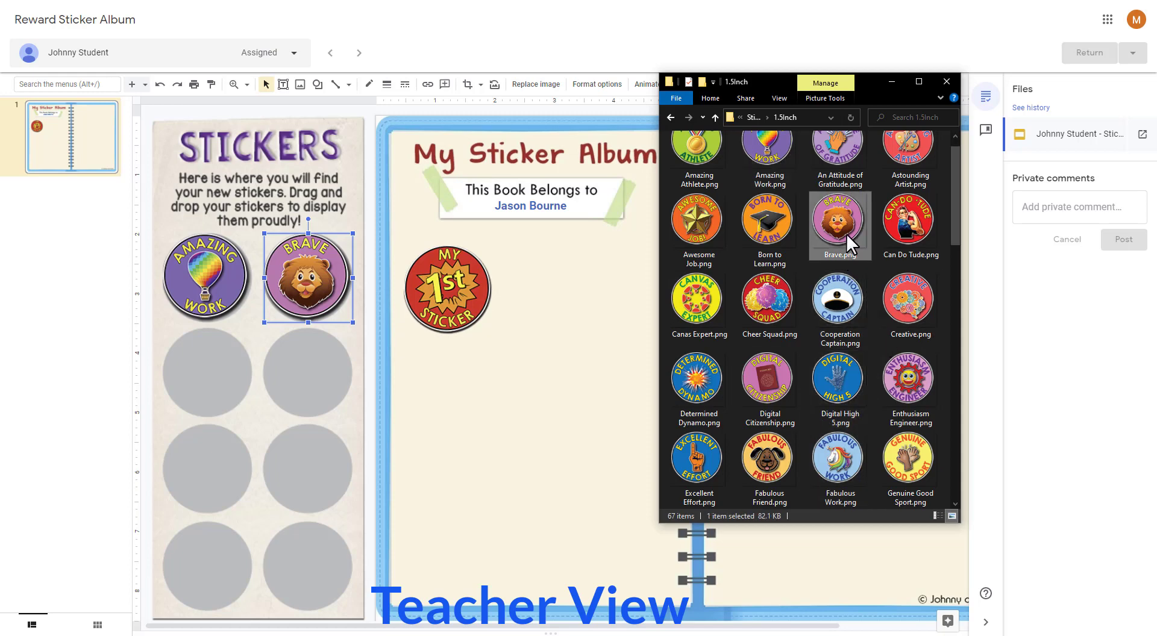
pyautogui.click(700, 229)
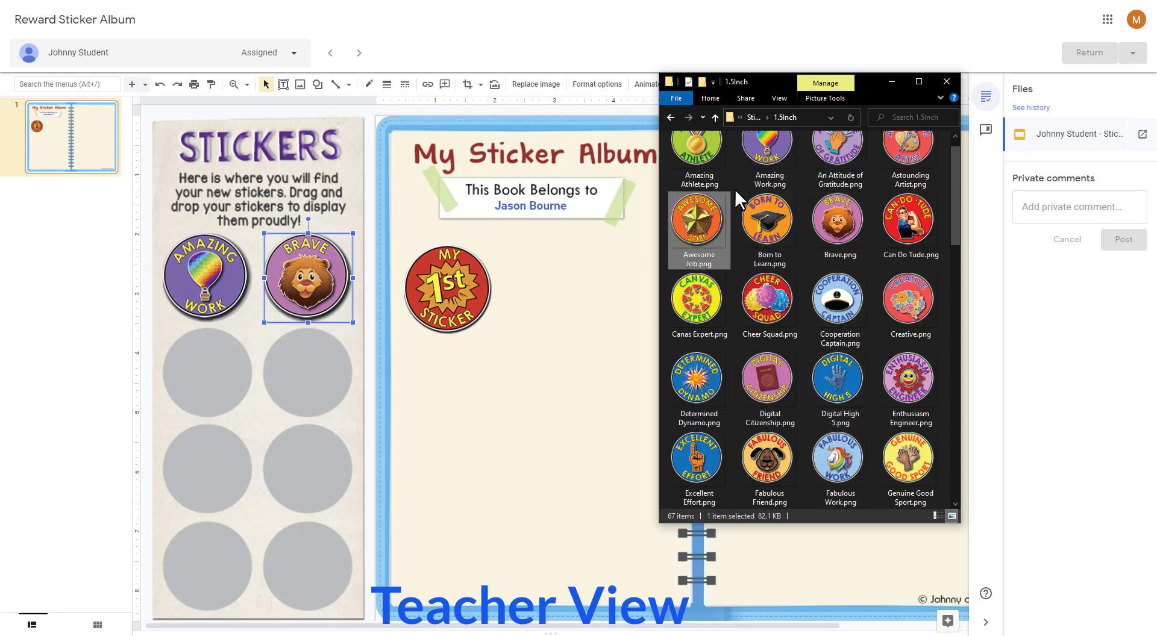
pyautogui.click(763, 168)
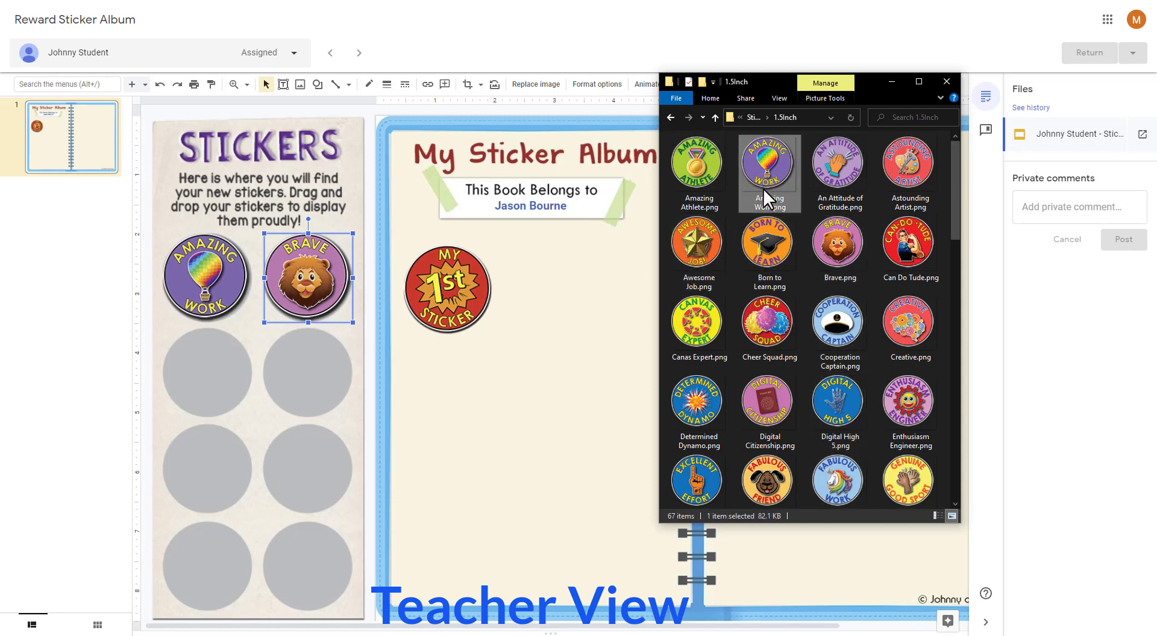
pyautogui.keyDown('ctrl'); pyautogui.click(837, 247); pyautogui.keyUp('ctrl')
pyautogui.keyDown('ctrl'); pyautogui.click(834, 322); pyautogui.keyUp('ctrl')
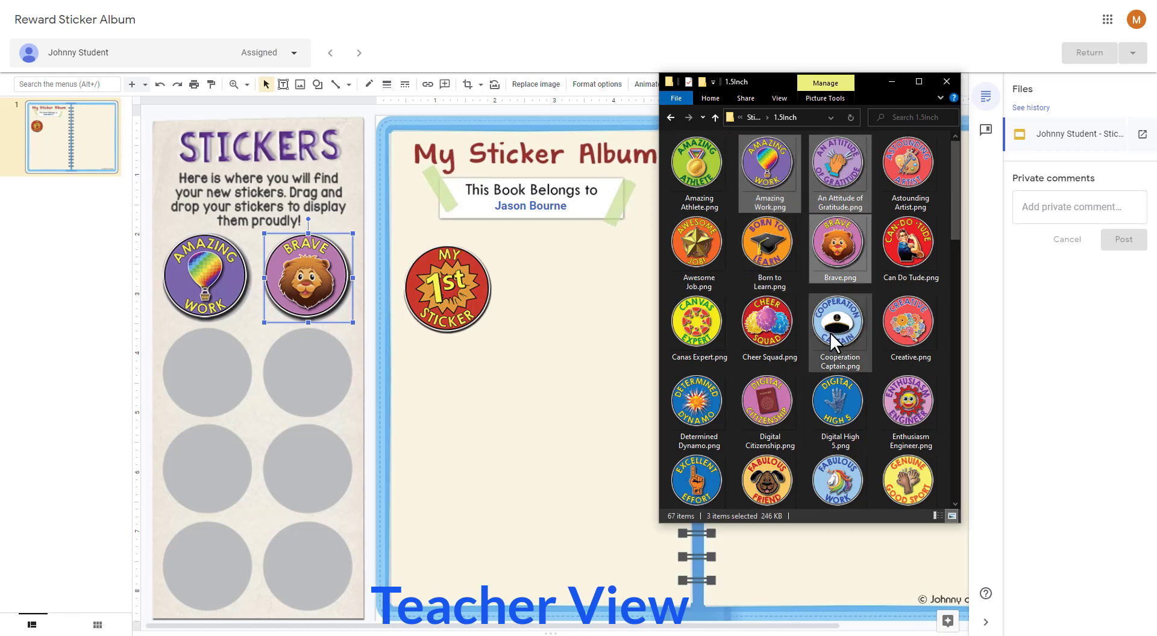
pyautogui.keyDown('ctrl'); pyautogui.click(768, 329); pyautogui.keyUp('ctrl')
pyautogui.keyDown('ctrl'); pyautogui.click(765, 250); pyautogui.keyUp('ctrl')
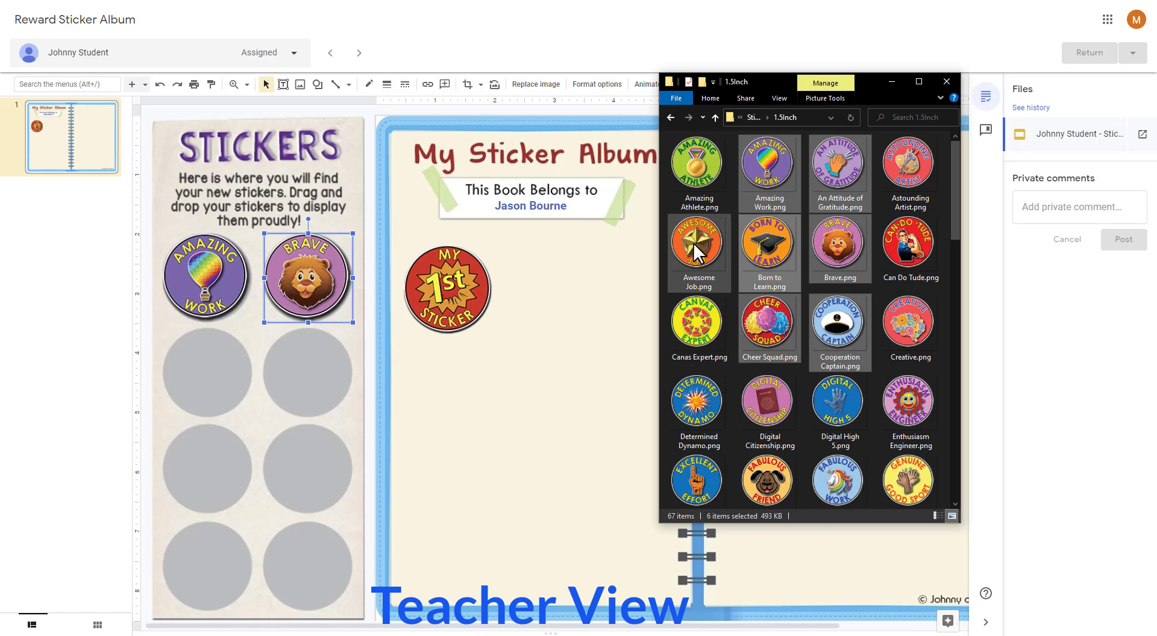
pyautogui.keyDown('ctrl'); pyautogui.click(900, 247); pyautogui.keyUp('ctrl')
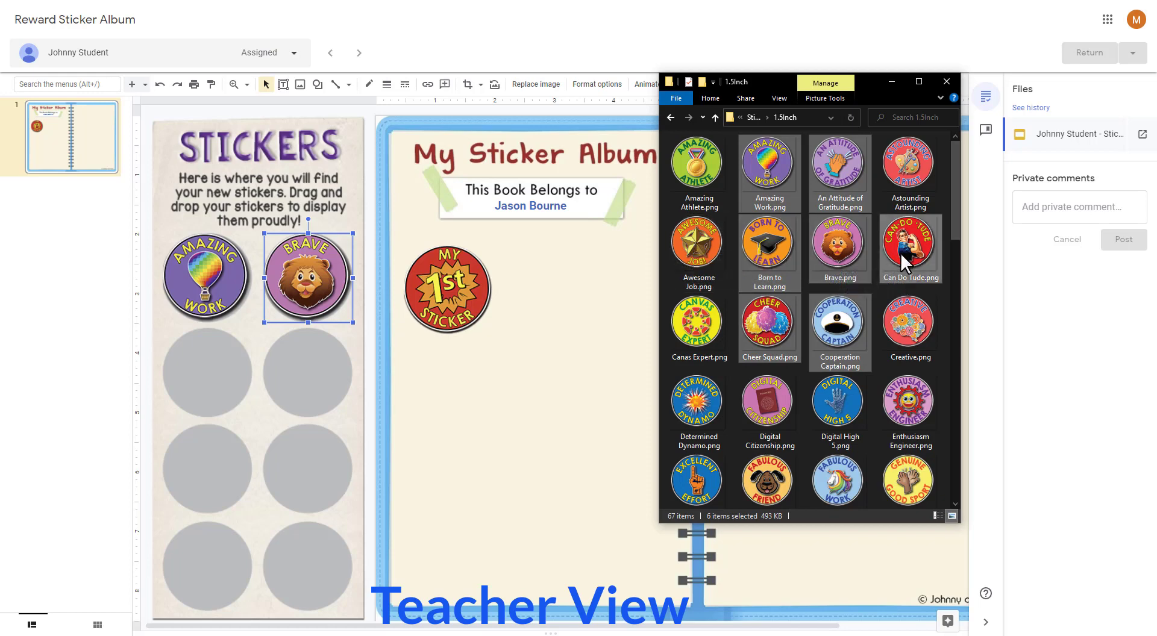
pyautogui.click(908, 190)
# Step: Add Amazing Athlete.png and Fabulous Friend.png together from the 1.5Inch folder and place them on the second-row circles, Fabulous Friend under Amazing Work
pyautogui.click(692, 172)
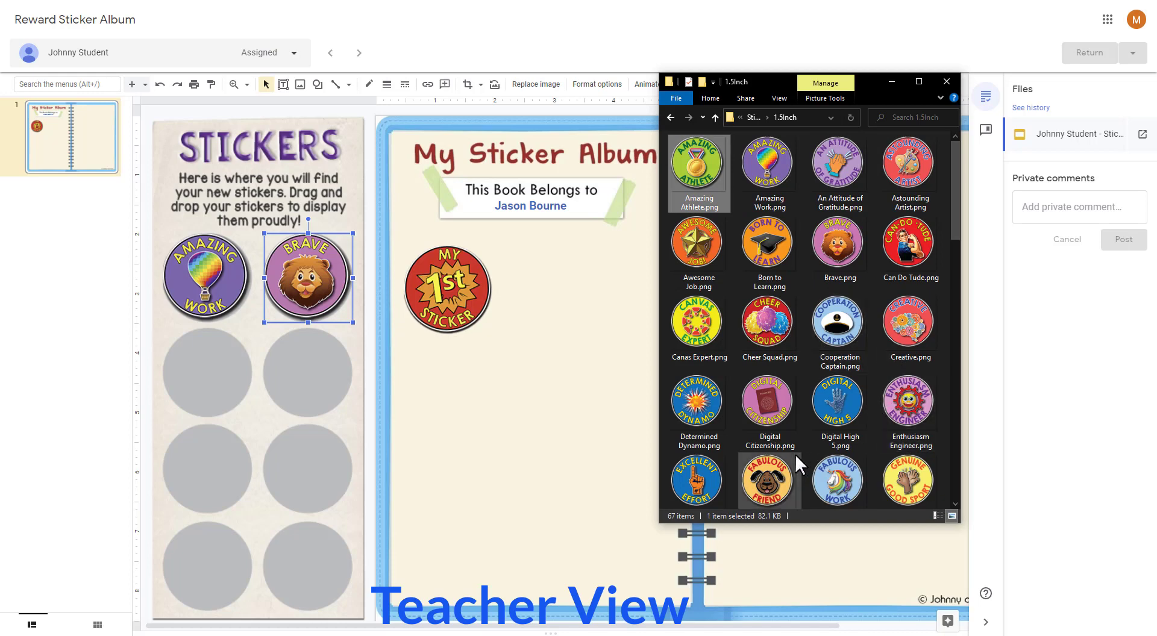
pyautogui.keyDown('ctrl'); pyautogui.click(777, 475); pyautogui.keyUp('ctrl')
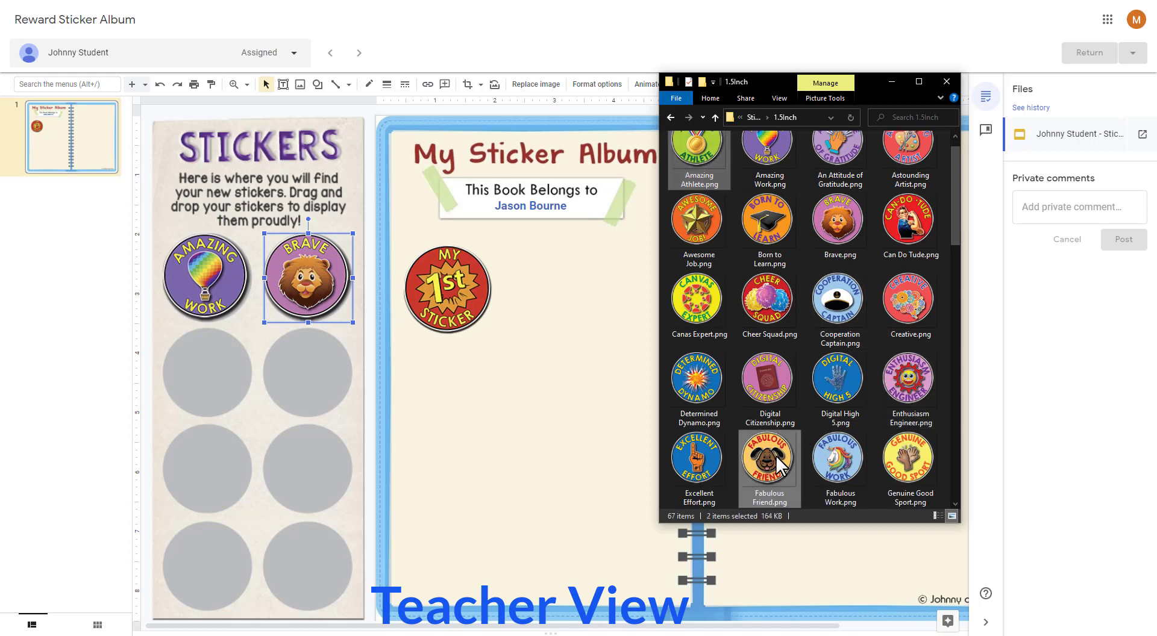
pyautogui.moveTo(779, 465); pyautogui.dragTo(516, 406)
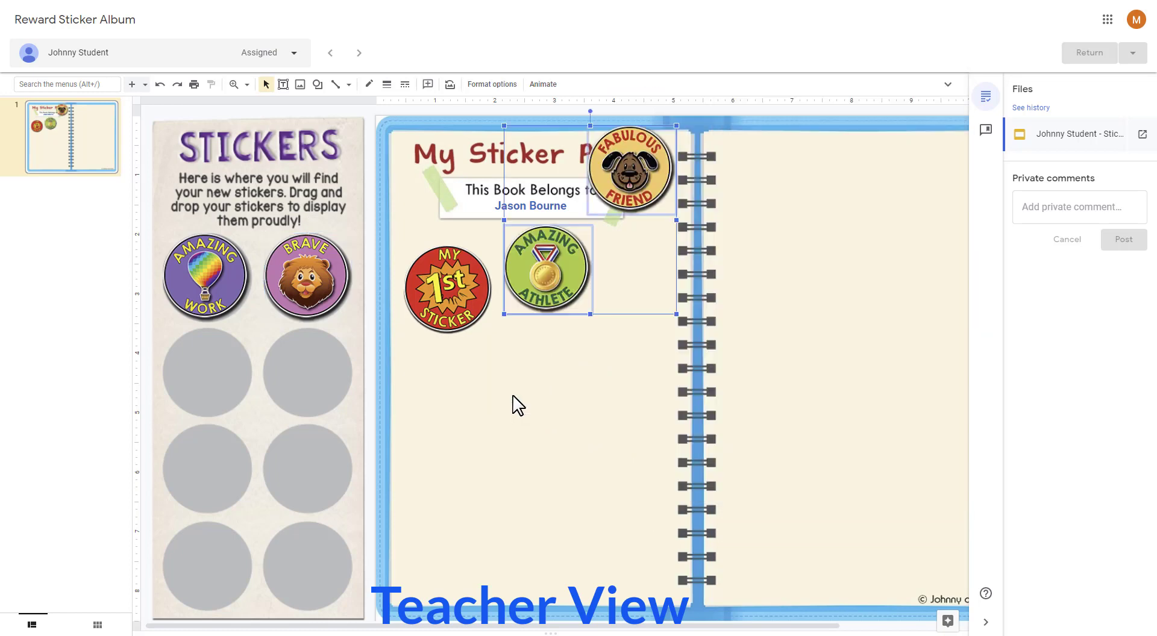
pyautogui.click(573, 407)
pyautogui.moveTo(560, 266); pyautogui.dragTo(330, 361)
pyautogui.moveTo(648, 191); pyautogui.dragTo(224, 391)
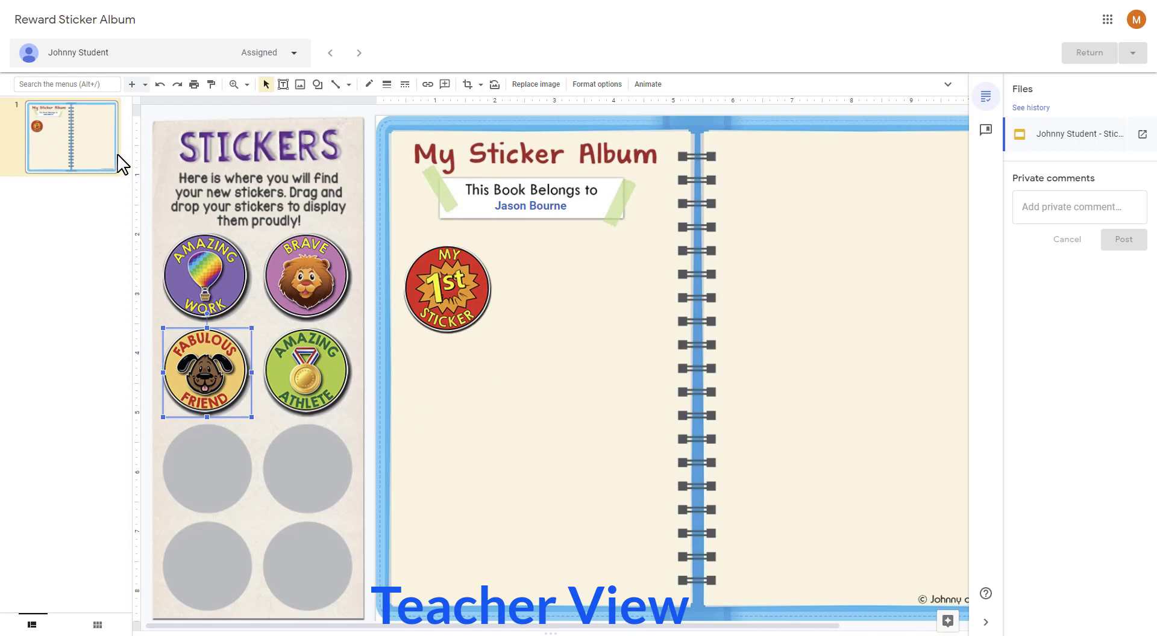
# Step: Post the private comment "Keep up the good work!" on the student's submission
pyautogui.click(1076, 206)
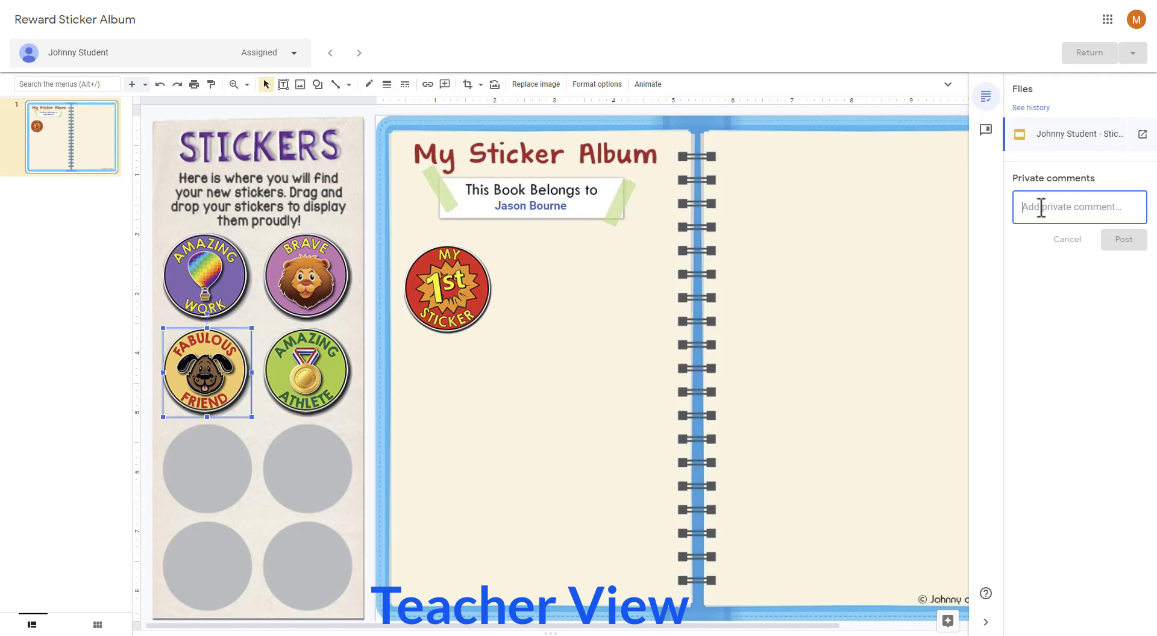
pyautogui.write('Keep up the good work!')
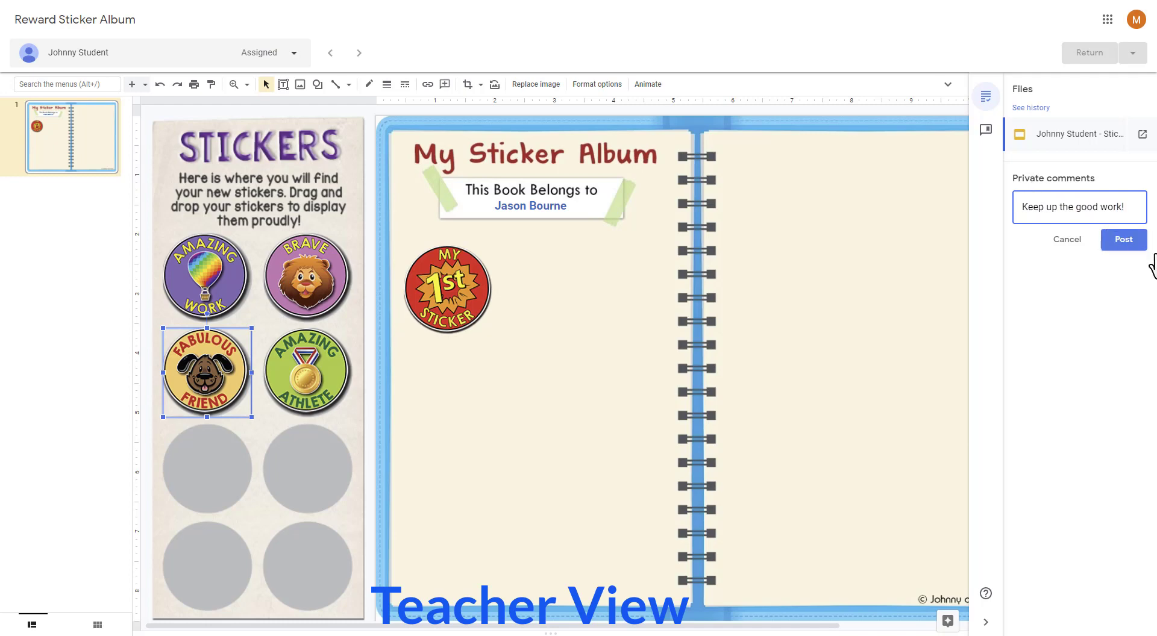
pyautogui.click(1118, 243)
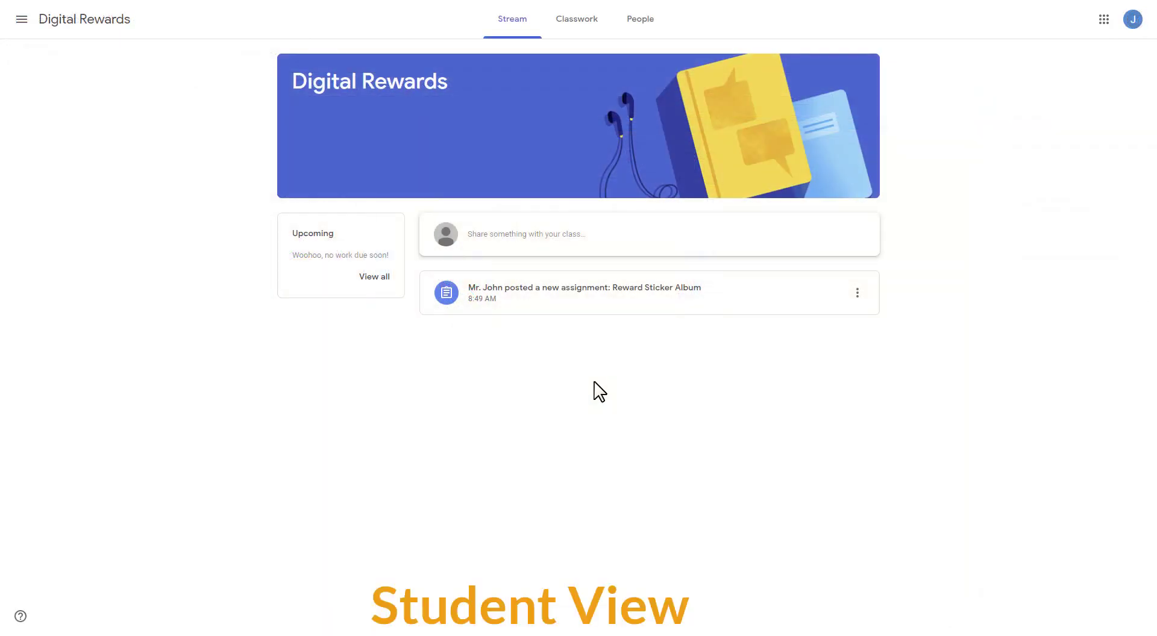
# Step: In the student's view of the Digital Rewards class, open the slide file attached to the Reward Sticker Album assignment
pyautogui.click(683, 297)
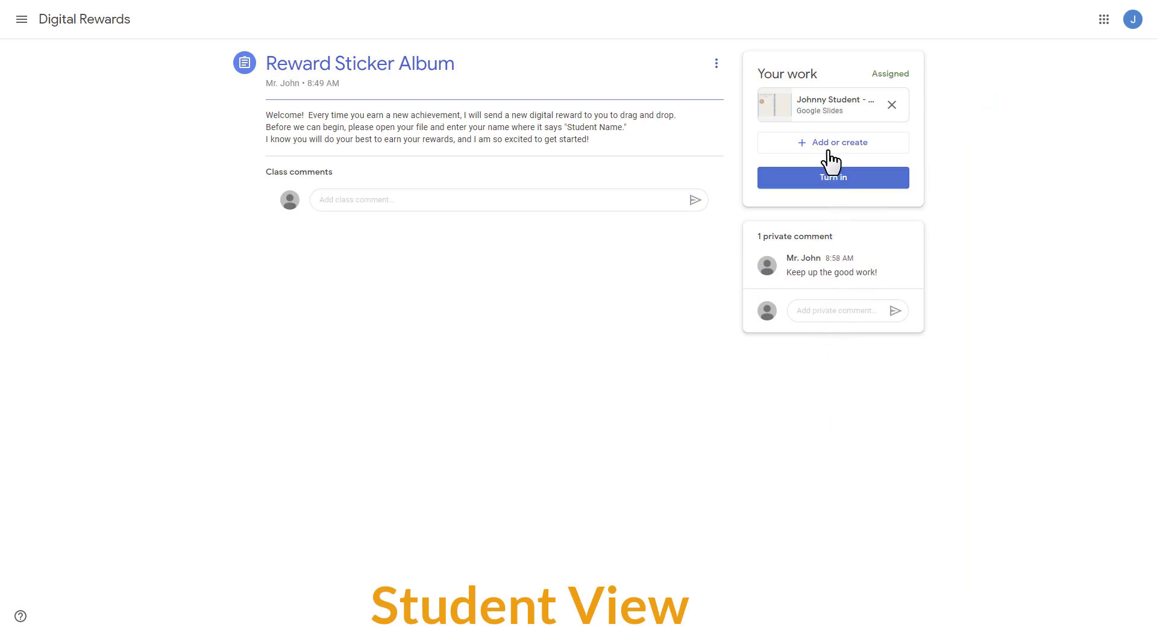
pyautogui.click(829, 117)
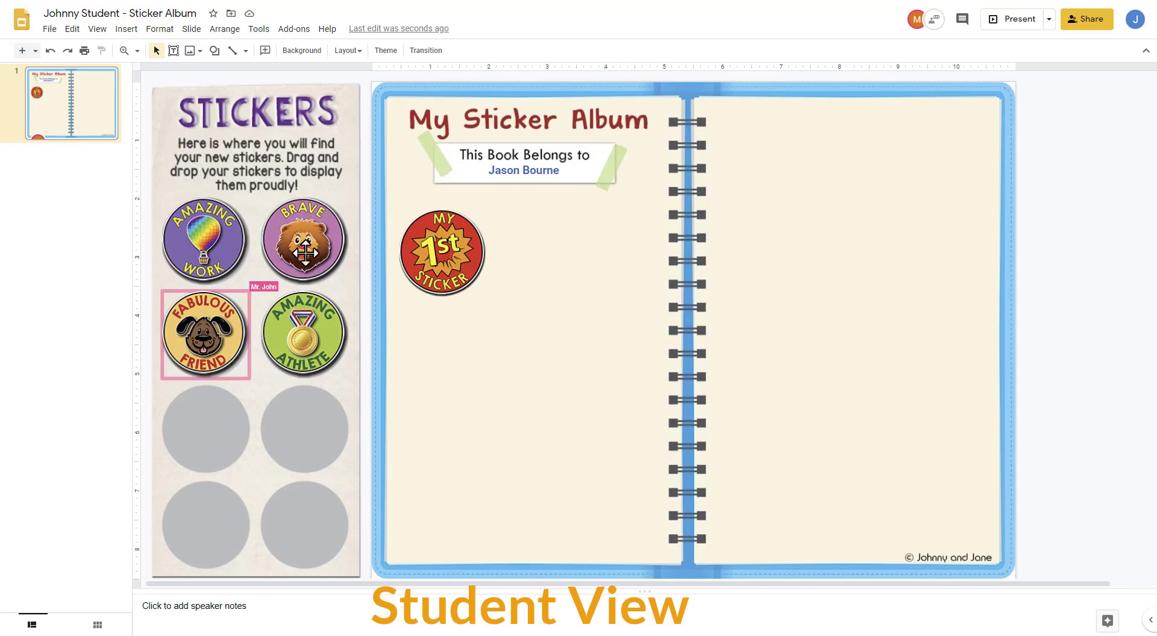
# Step: Cluster the Brave, tilted Amazing Athlete and My 1st Sticker images on the album's left page, and move Fabulous Friend onto the right page
pyautogui.click(296, 236)
pyautogui.moveTo(295, 236); pyautogui.dragTo(570, 246)
pyautogui.moveTo(295, 337); pyautogui.dragTo(519, 354)
pyautogui.moveTo(525, 294); pyautogui.dragTo(558, 304)
pyautogui.moveTo(435, 269); pyautogui.dragTo(494, 321)
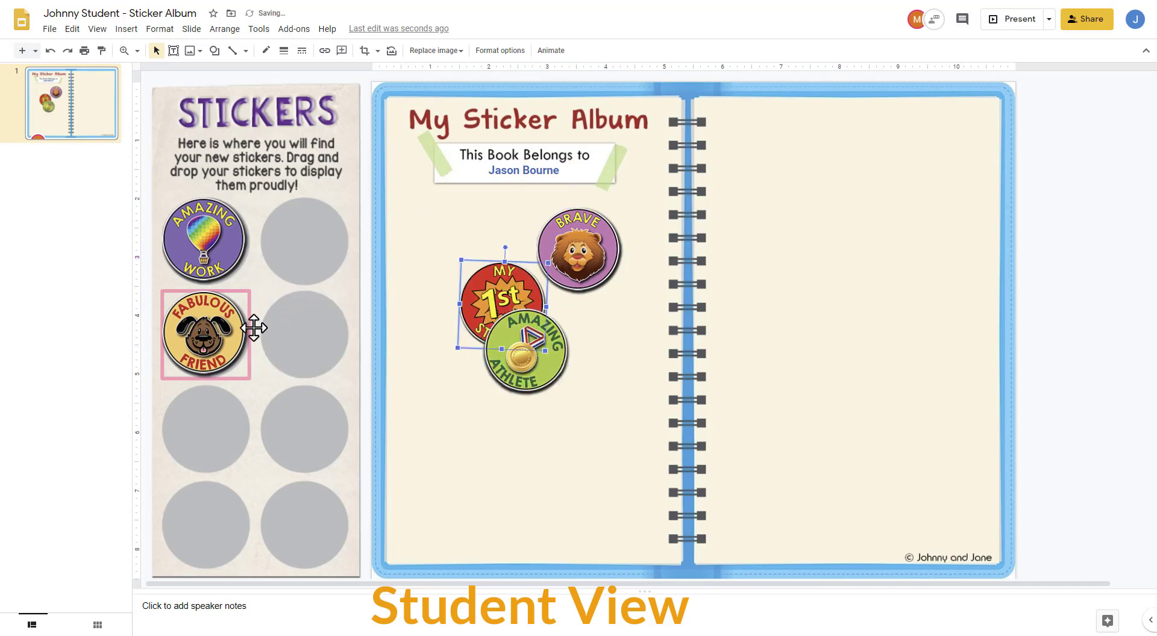
pyautogui.moveTo(238, 333); pyautogui.dragTo(896, 344)
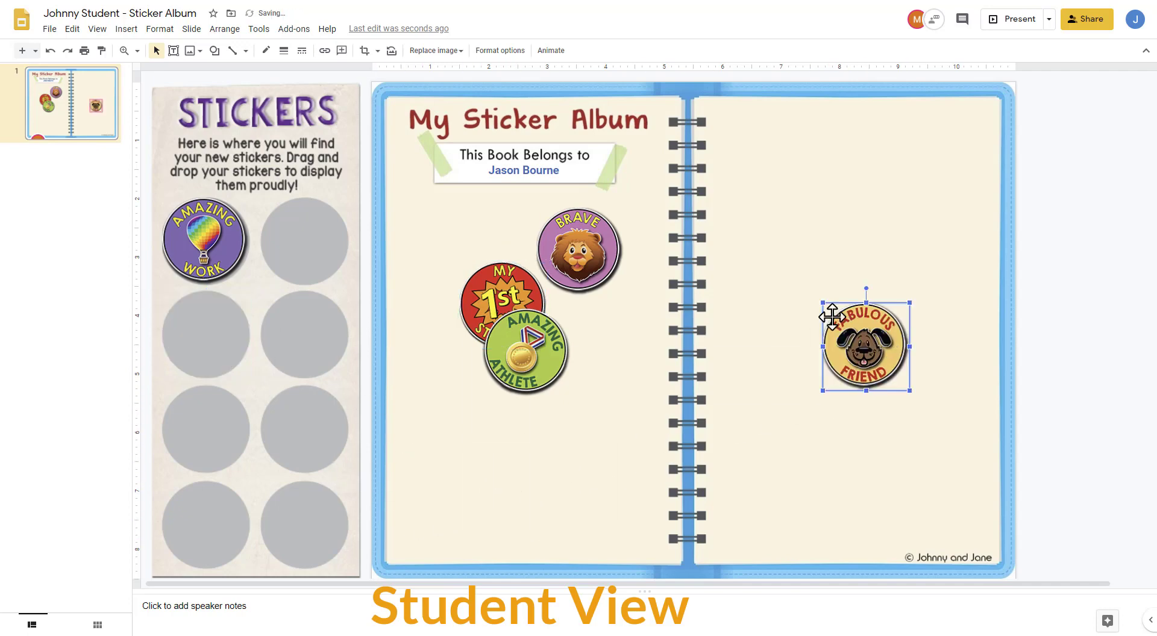